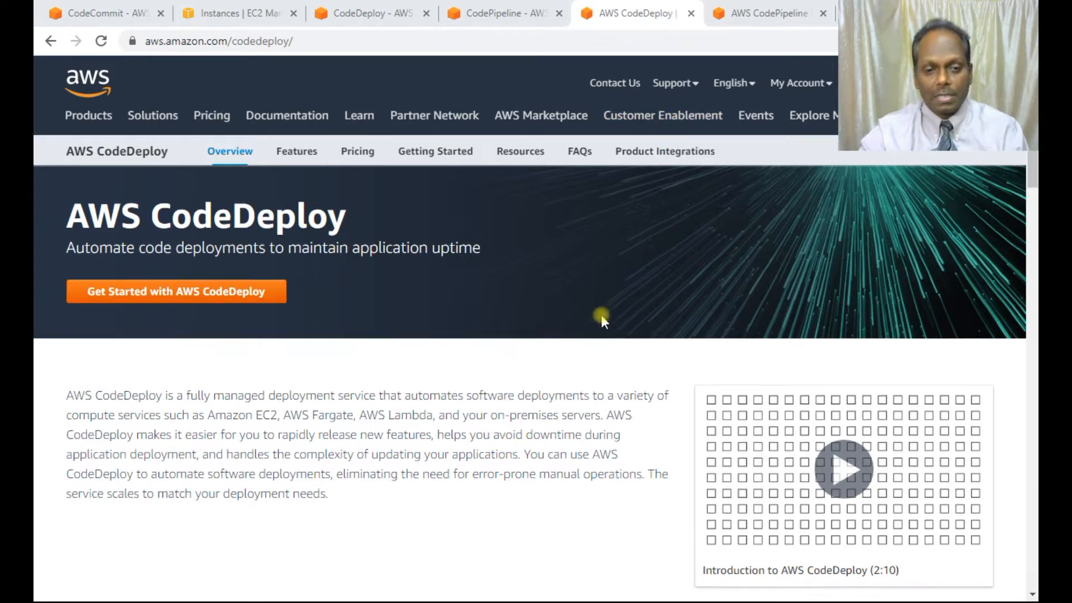
Review the Benefits section of the AWS CodeDeploy overview page.
{"action": "scroll", "coordinate": [601, 311], "scroll_direction": "down", "scroll_amount": 8}
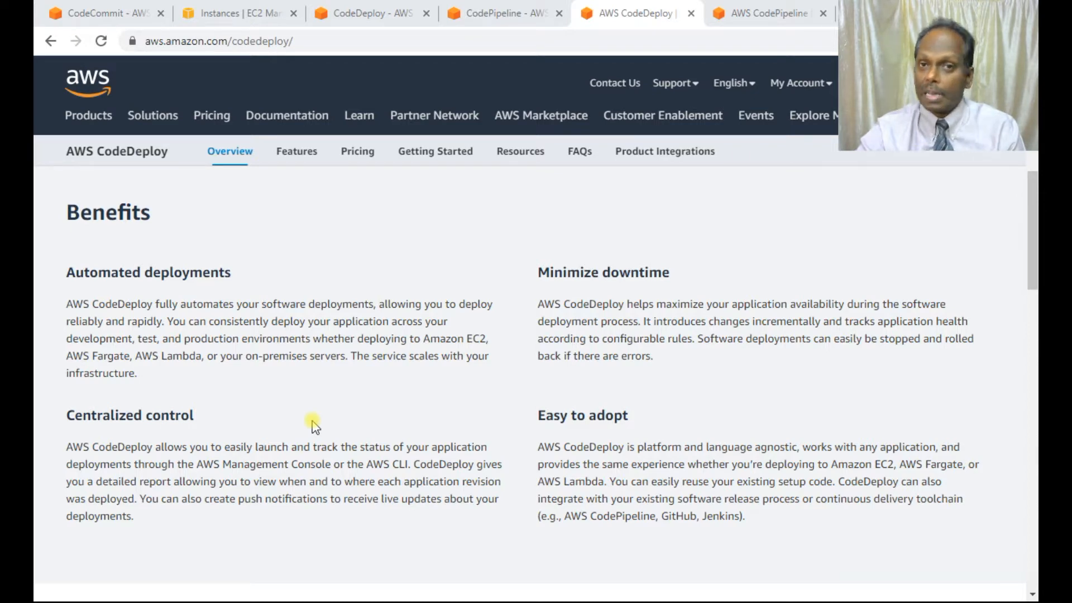
{"action": "scroll", "coordinate": [314, 427], "scroll_direction": "down", "scroll_amount": 2}
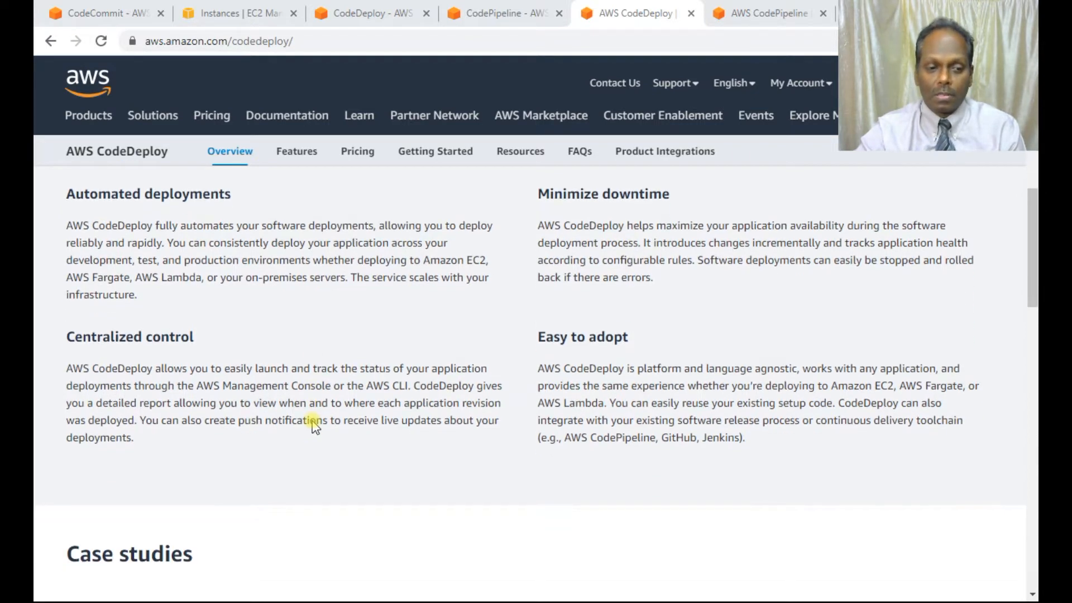
{"action": "scroll", "coordinate": [314, 427], "scroll_direction": "up", "scroll_amount": 2}
{"action": "scroll", "coordinate": [314, 427], "scroll_direction": "up", "scroll_amount": 3}
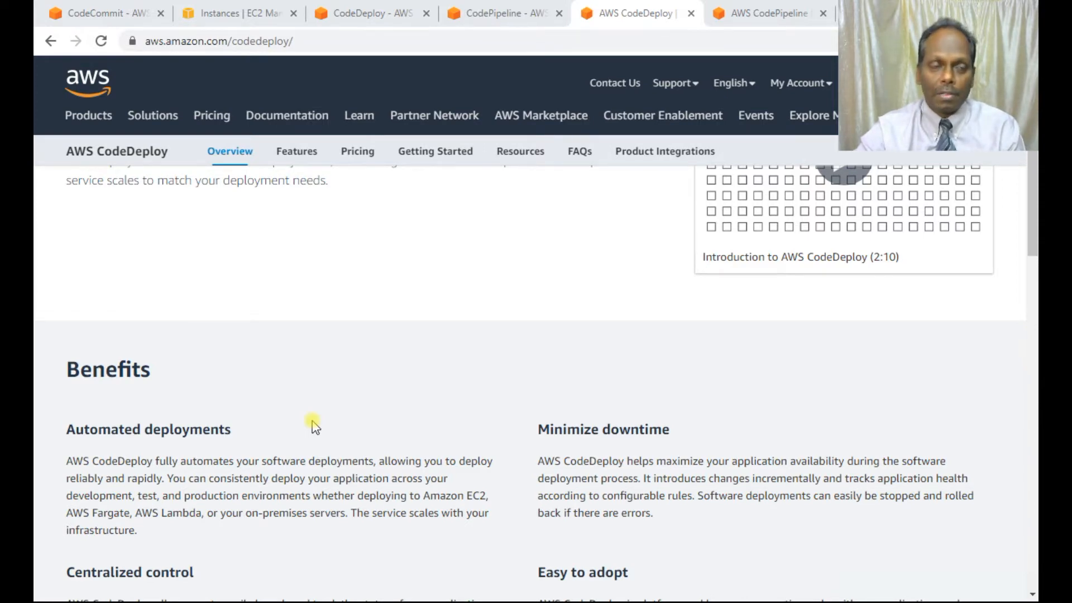
{"action": "scroll", "coordinate": [313, 425], "scroll_direction": "up", "scroll_amount": 5}
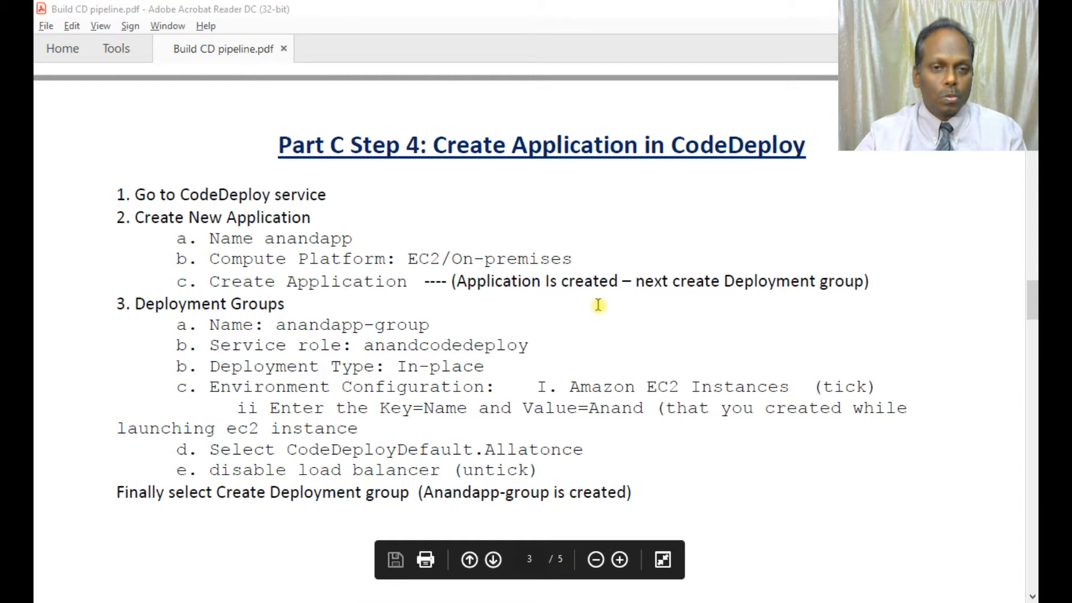
Switch to the AWS console browser window, duplicate the EC2 Instances page and close the two CodeDeploy documentation pages.
{"action": "key", "text": "alt+Tab"}
{"action": "key", "text": "alt+Tab"}
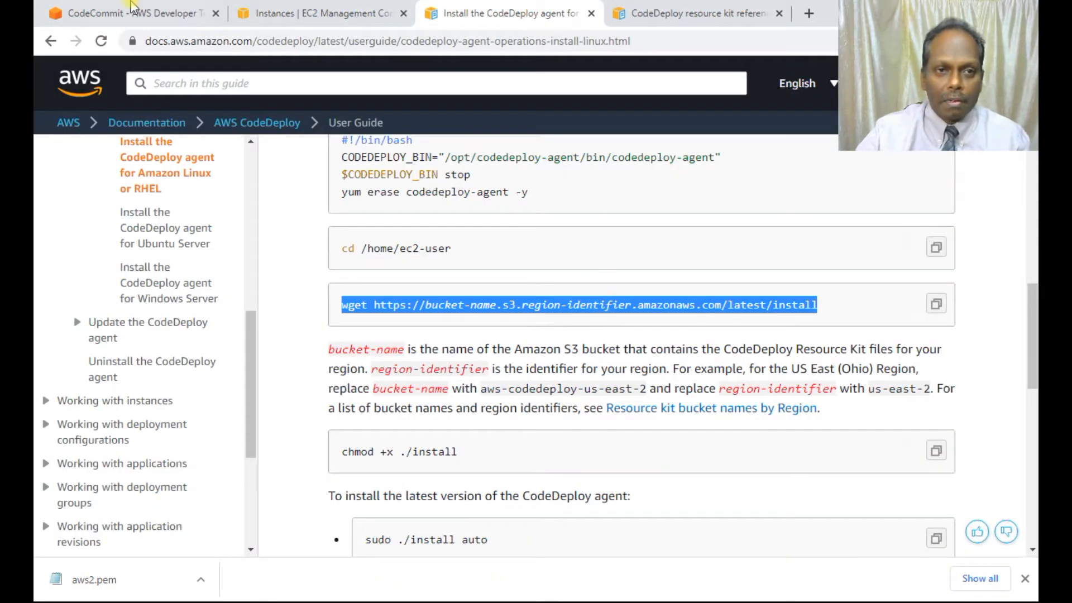
{"action": "left_click", "coordinate": [272, 16]}
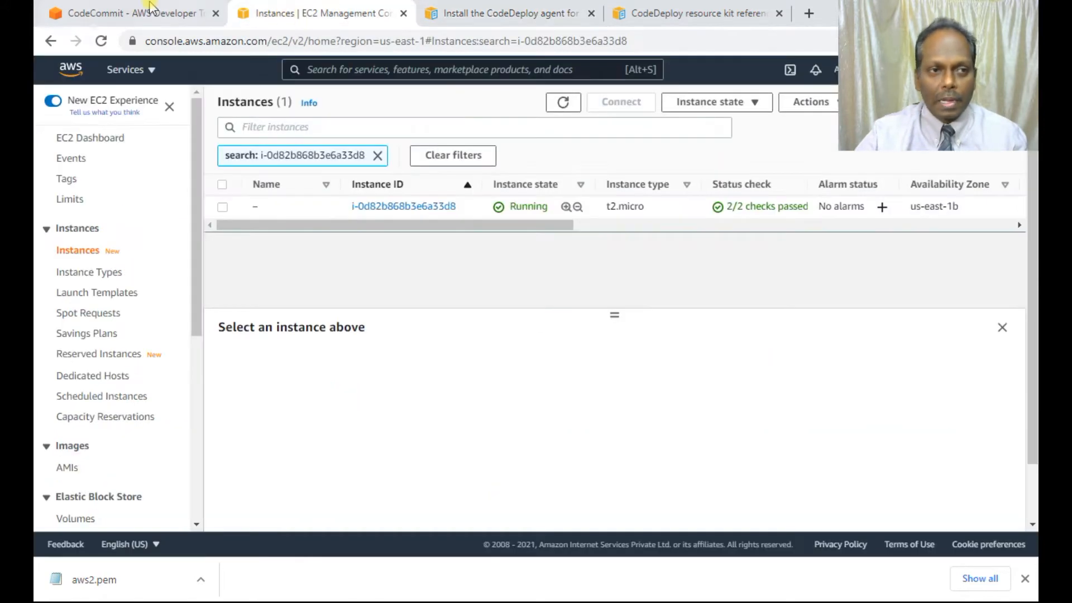
{"action": "left_click", "coordinate": [120, 17]}
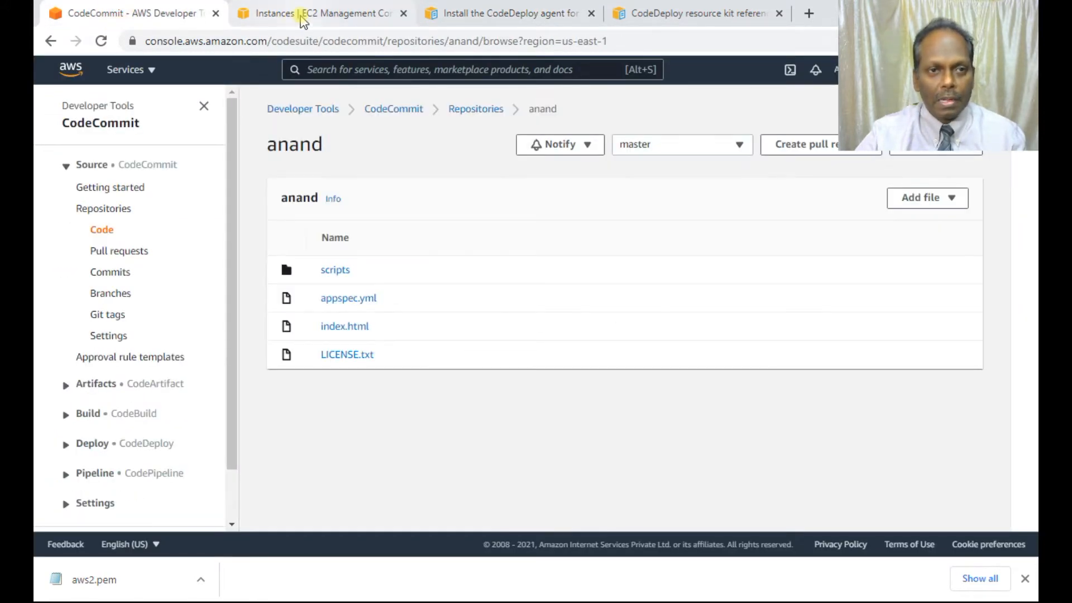
{"action": "left_click", "coordinate": [282, 13]}
{"action": "right_click", "coordinate": [313, 12]}
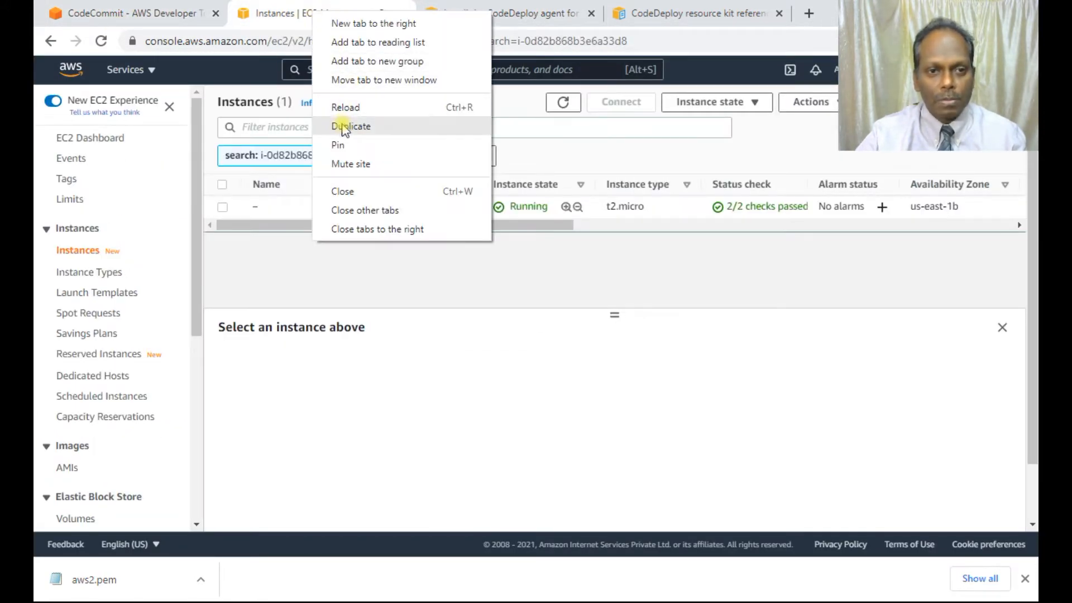
{"action": "left_click", "coordinate": [343, 124]}
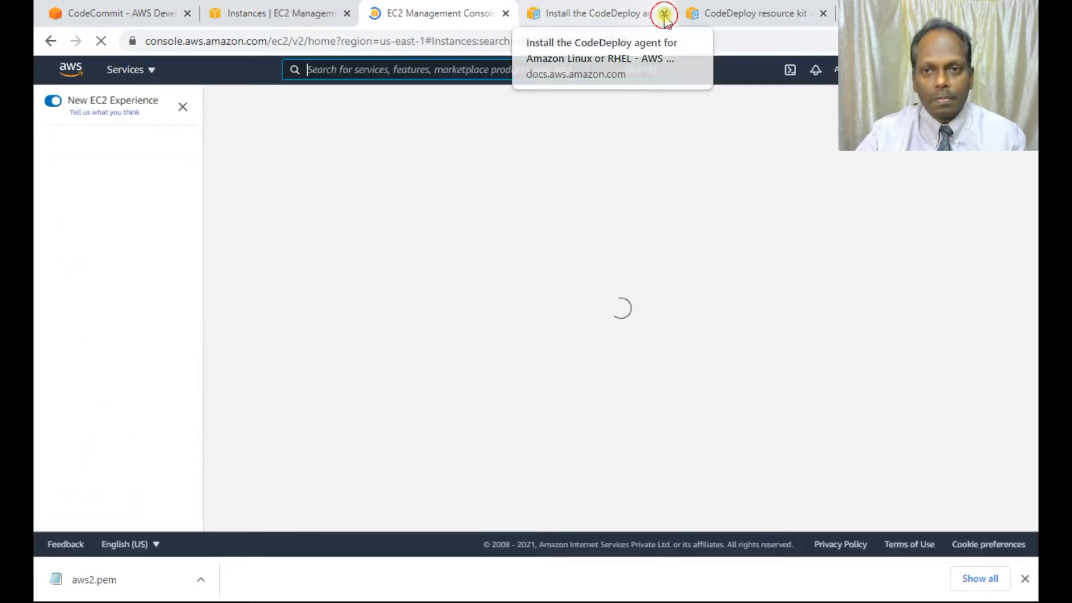
{"action": "left_click", "coordinate": [663, 14]}
{"action": "left_click", "coordinate": [661, 13]}
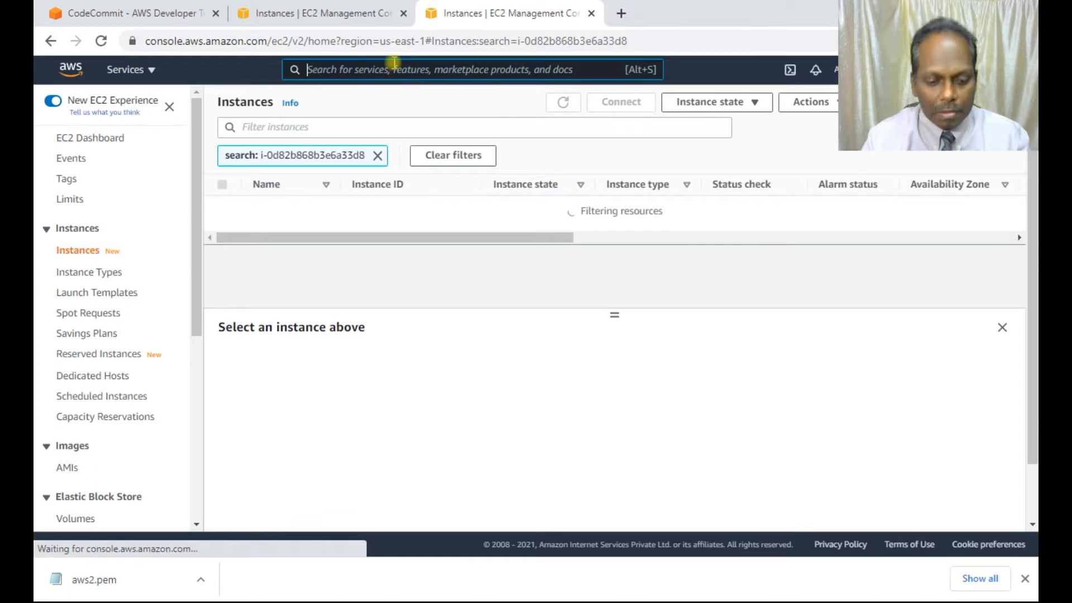
Search the AWS services for codedeploy and open CodeDeploy's Getting started page.
{"action": "left_click", "coordinate": [394, 68]}
{"action": "type", "text": "codedeploy"}
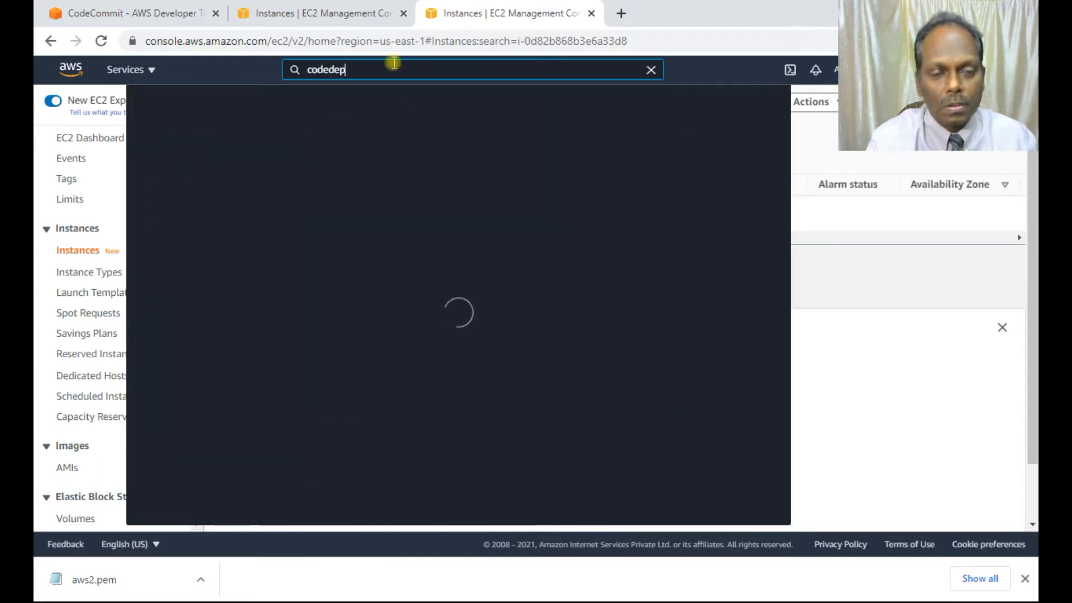
{"action": "left_click", "coordinate": [394, 178]}
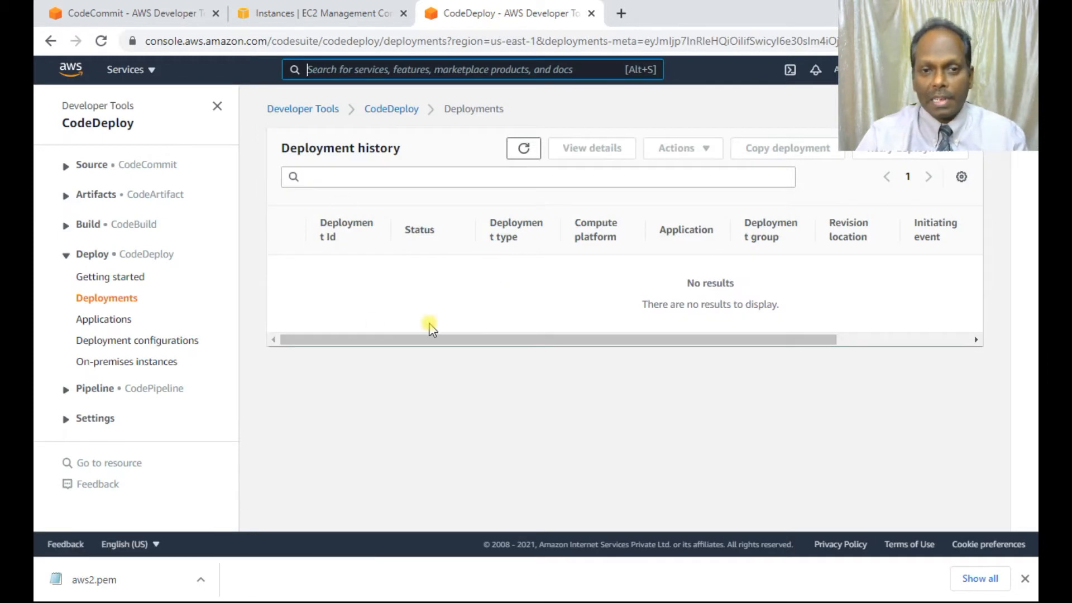
{"action": "left_click", "coordinate": [114, 277]}
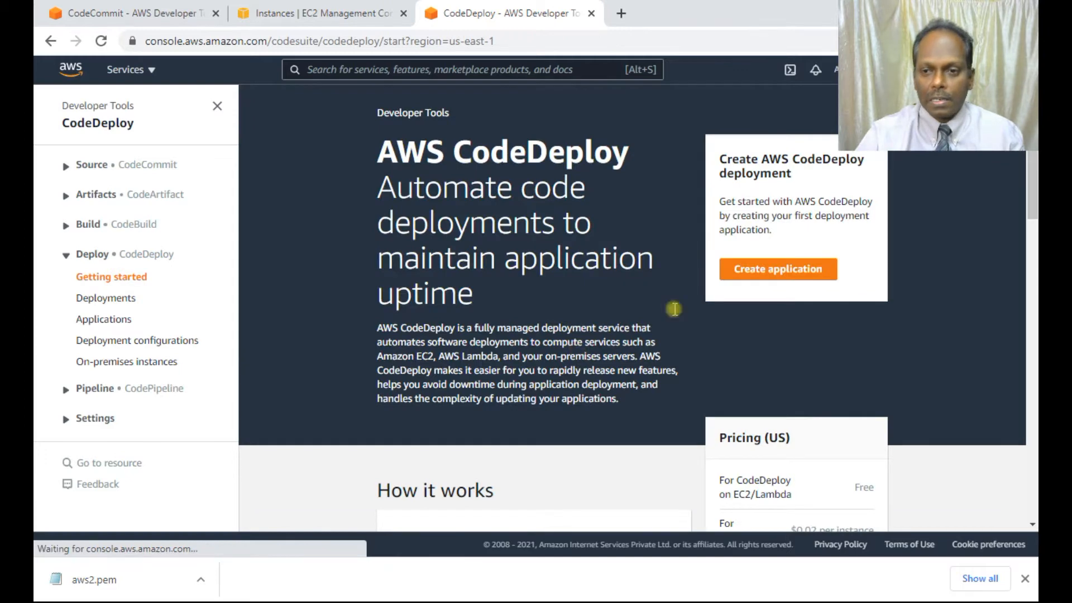
Create a CodeDeploy application named anandapp with EC2/On-premises as its compute platform.
{"action": "left_click", "coordinate": [792, 268]}
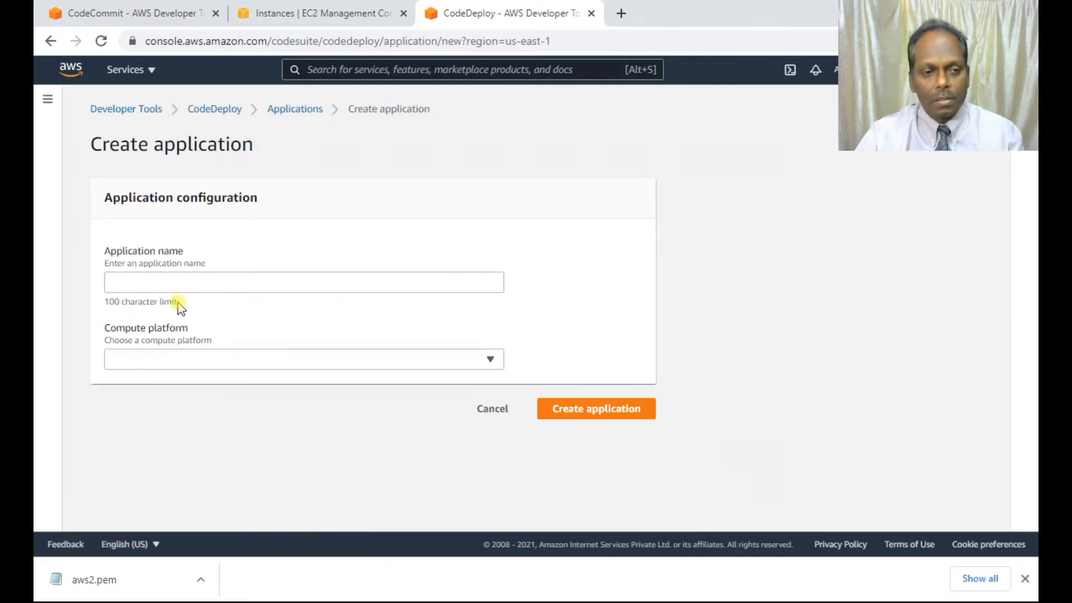
{"action": "left_click", "coordinate": [182, 282]}
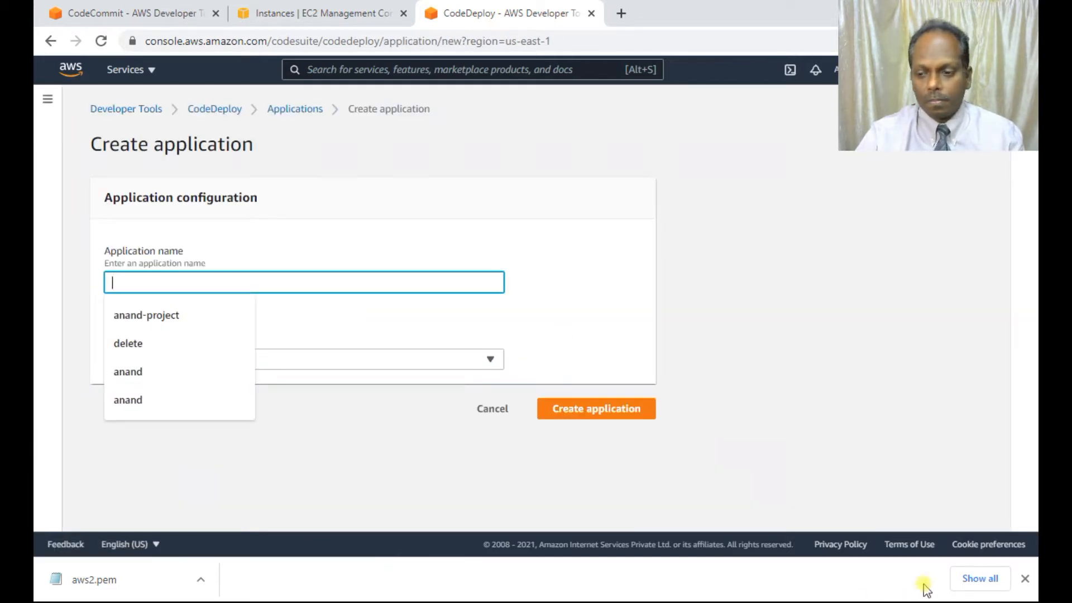
{"action": "left_click", "coordinate": [139, 281]}
{"action": "type", "text": "anandapp"}
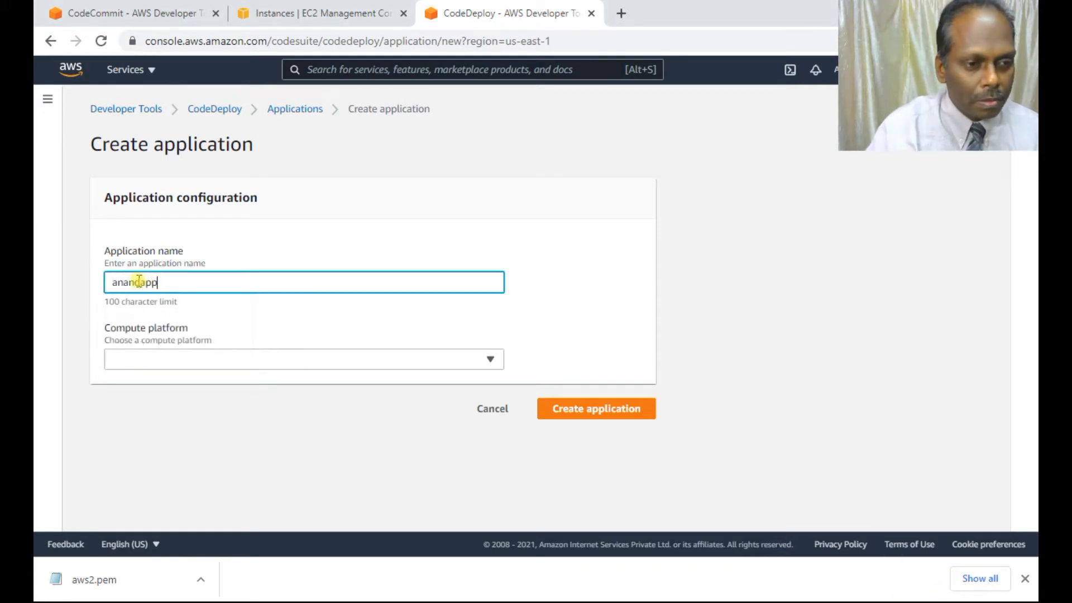
{"action": "left_click", "coordinate": [147, 362]}
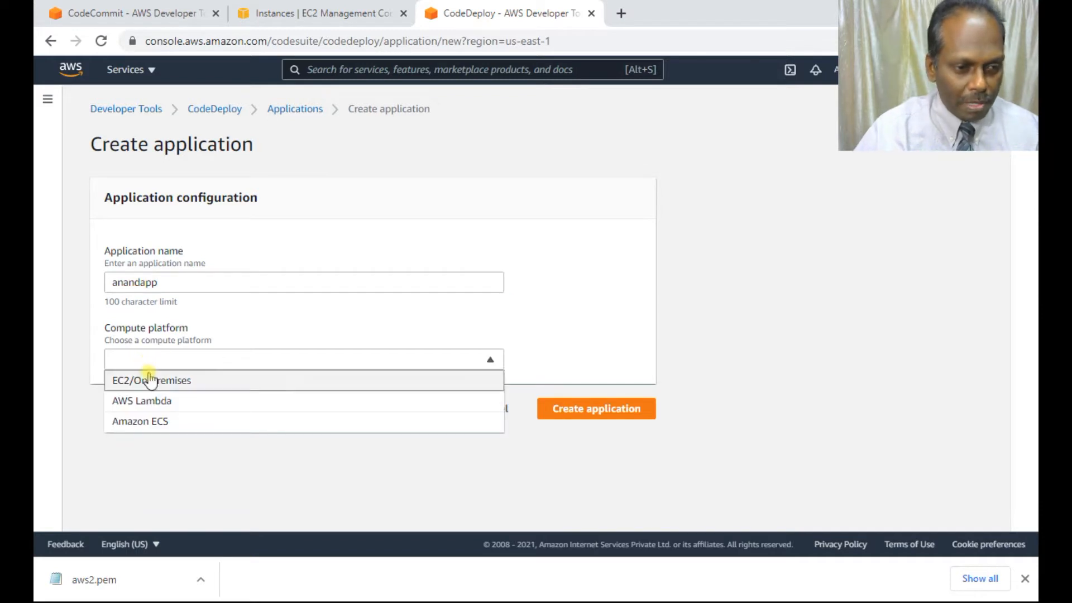
{"action": "left_click", "coordinate": [149, 380]}
{"action": "left_click", "coordinate": [608, 409]}
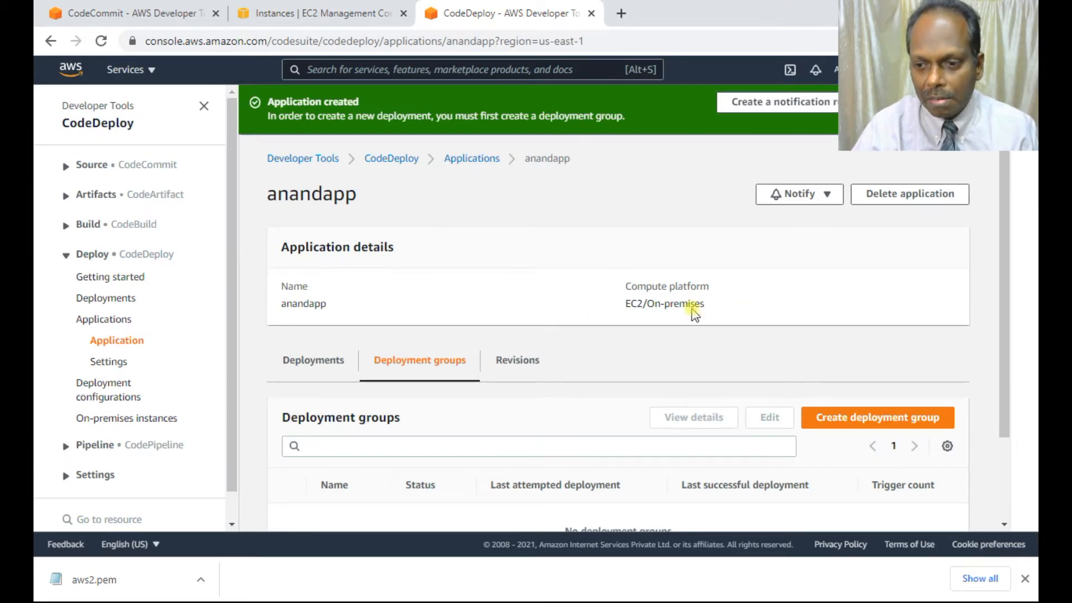
Start a new deployment group for the application, named anandapp-group, with the service role anandcodedeploy.
{"action": "left_click", "coordinate": [868, 422]}
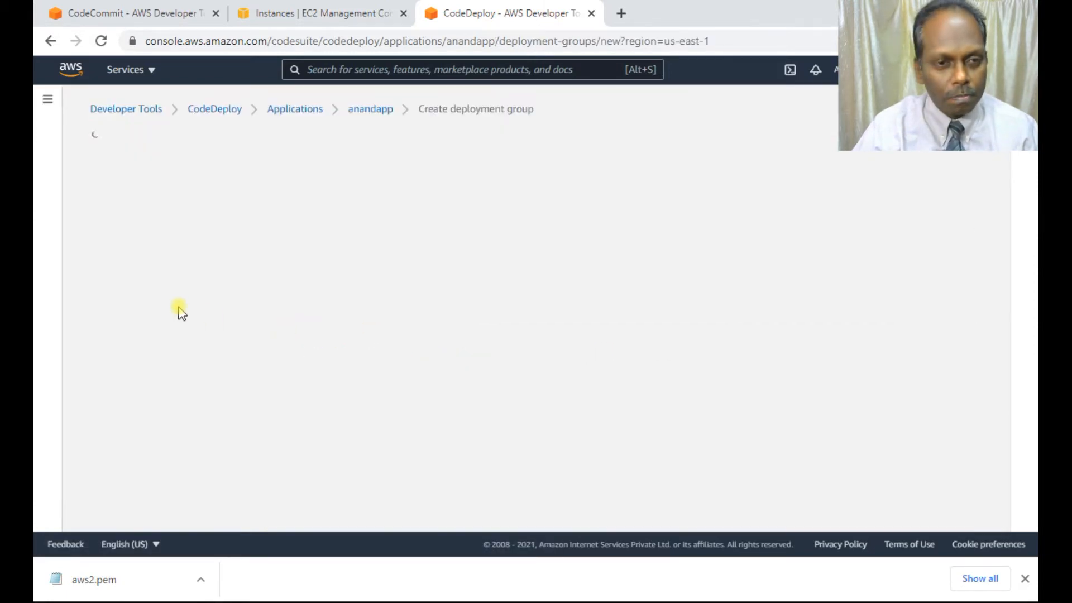
{"action": "scroll", "coordinate": [270, 282], "scroll_direction": "down", "scroll_amount": 3}
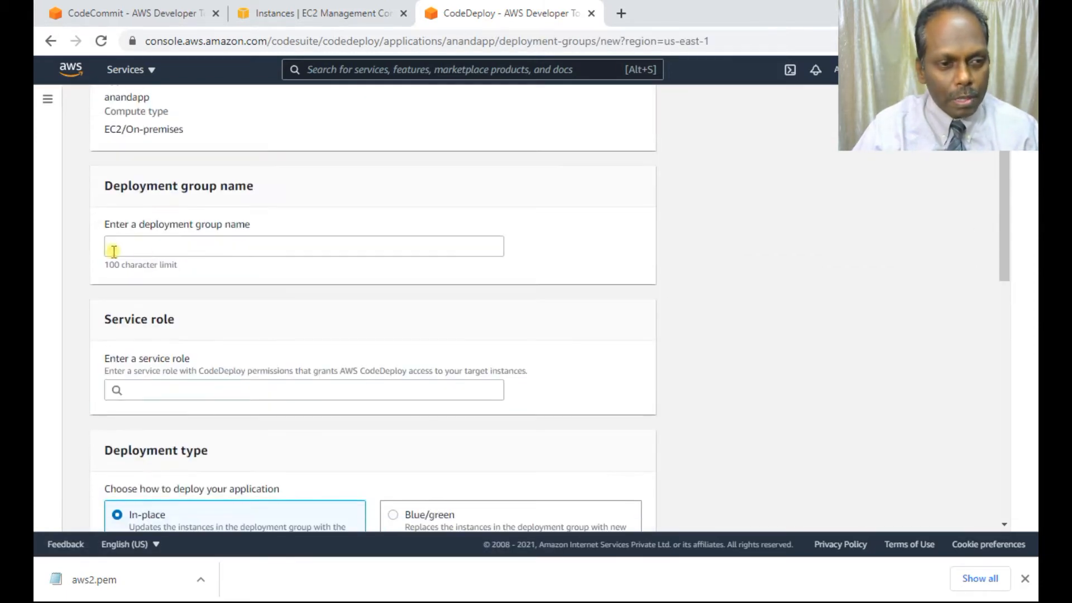
{"action": "left_click", "coordinate": [114, 246]}
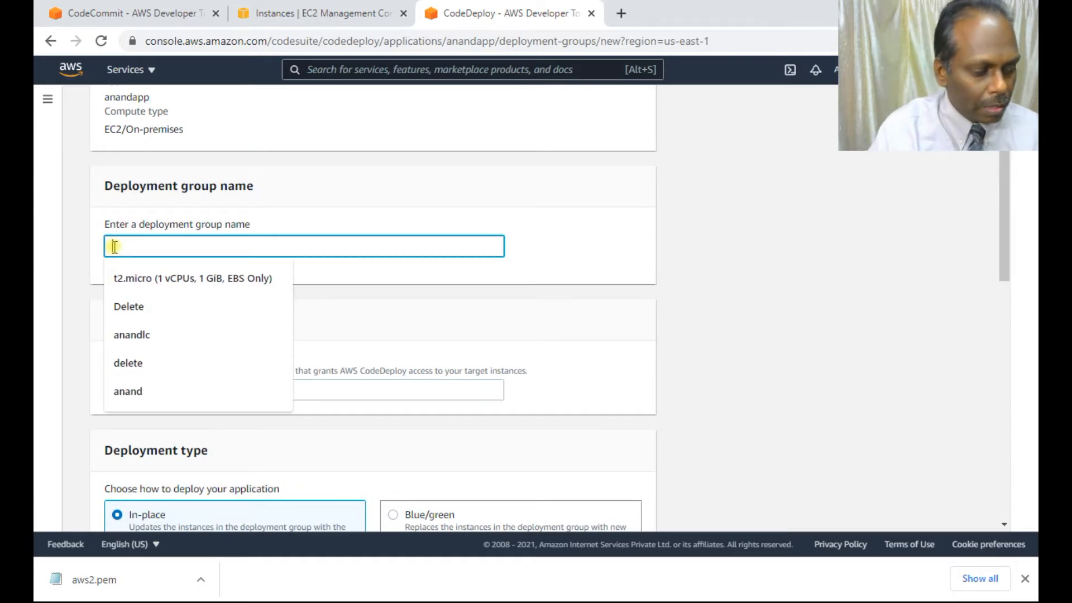
{"action": "type", "text": "anandapp"}
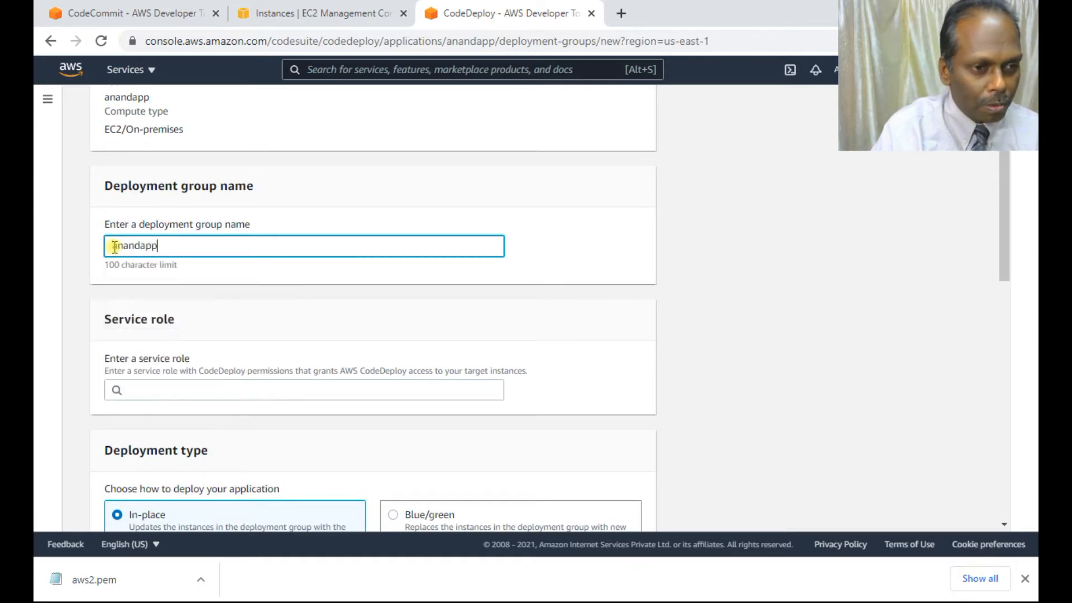
{"action": "type", "text": "-group"}
{"action": "key", "text": "Tab"}
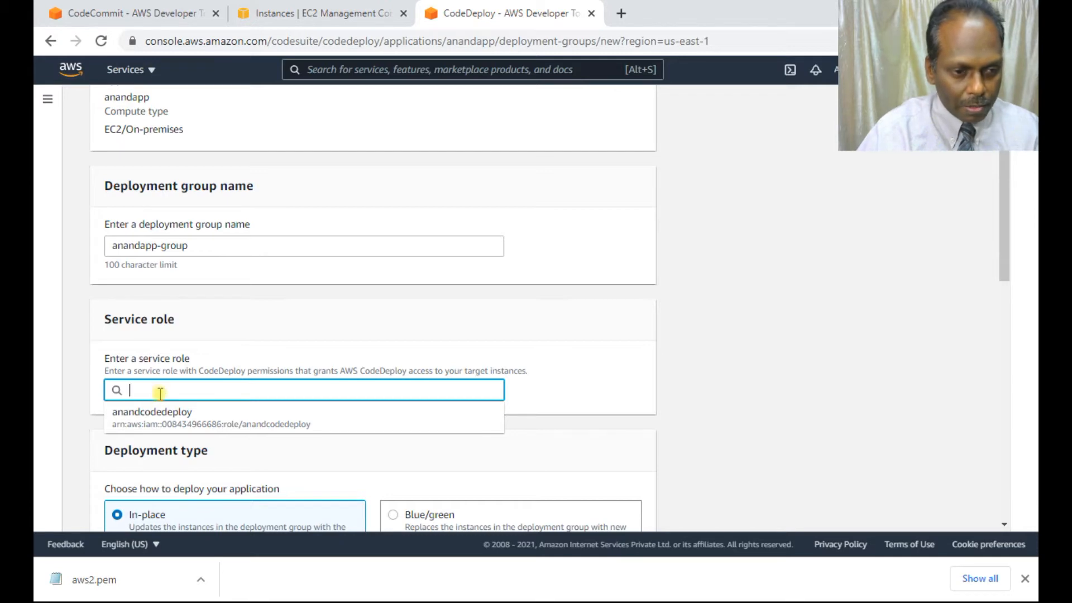
{"action": "left_click", "coordinate": [155, 420]}
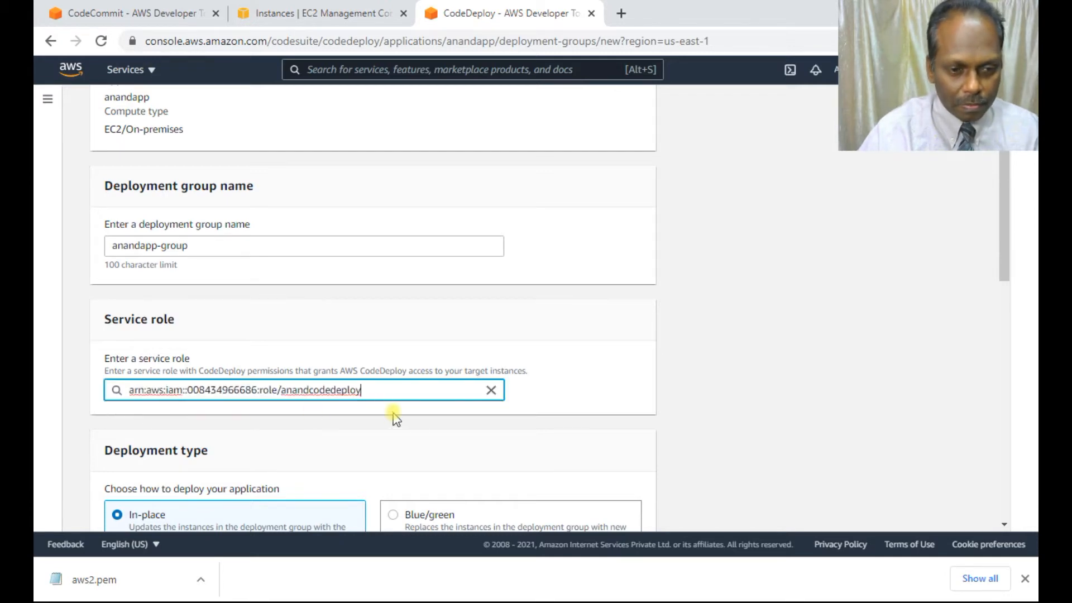
Include Amazon EC2 instances in the deployment group's environment configuration.
{"action": "scroll", "coordinate": [391, 419], "scroll_direction": "down", "scroll_amount": 4}
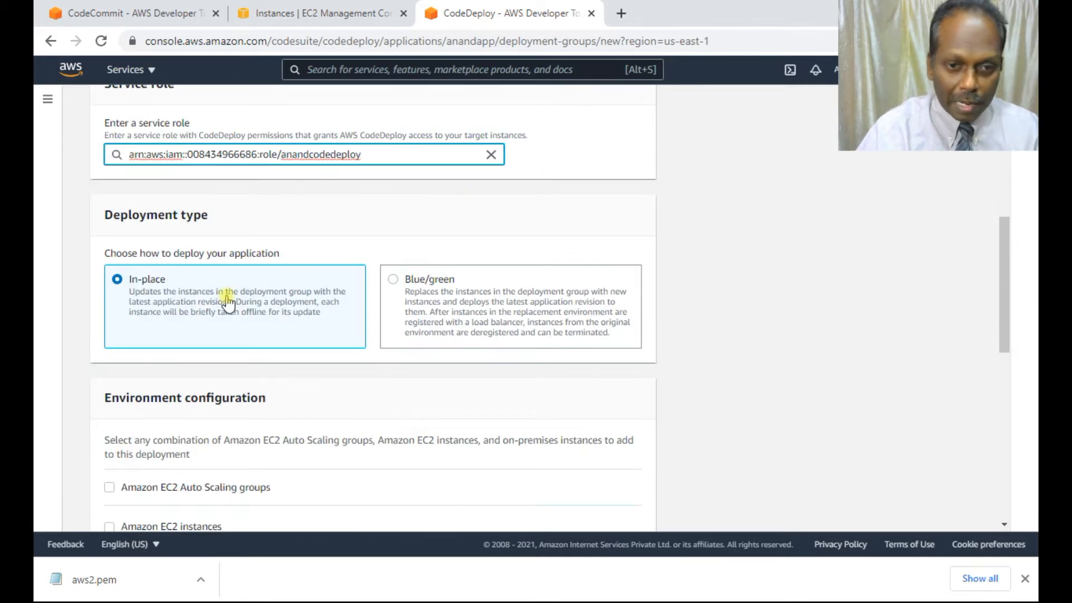
{"action": "scroll", "coordinate": [227, 301], "scroll_direction": "down", "scroll_amount": 4}
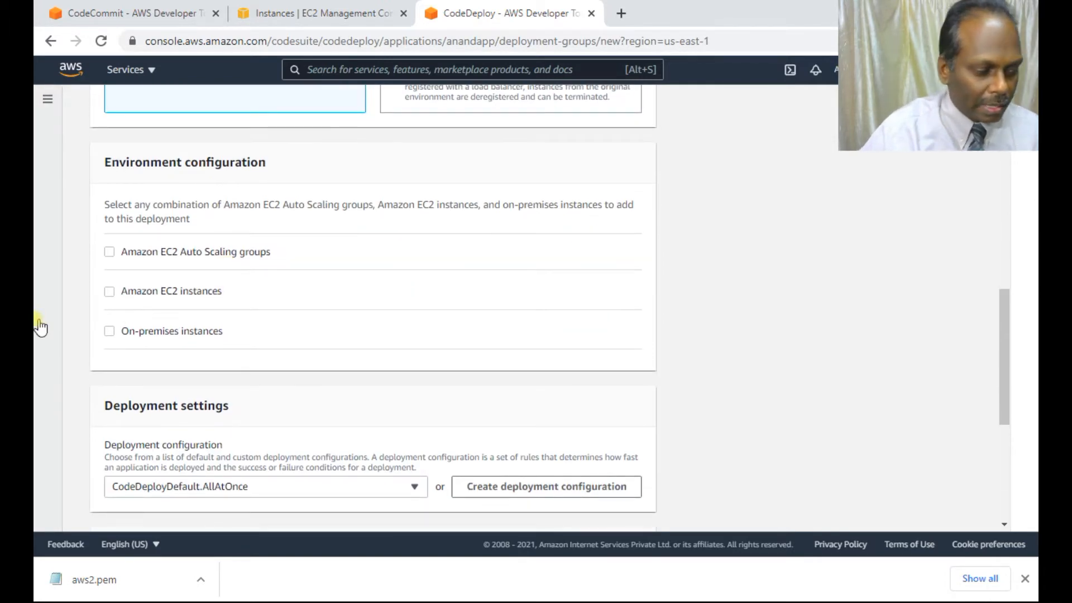
{"action": "left_click", "coordinate": [108, 290]}
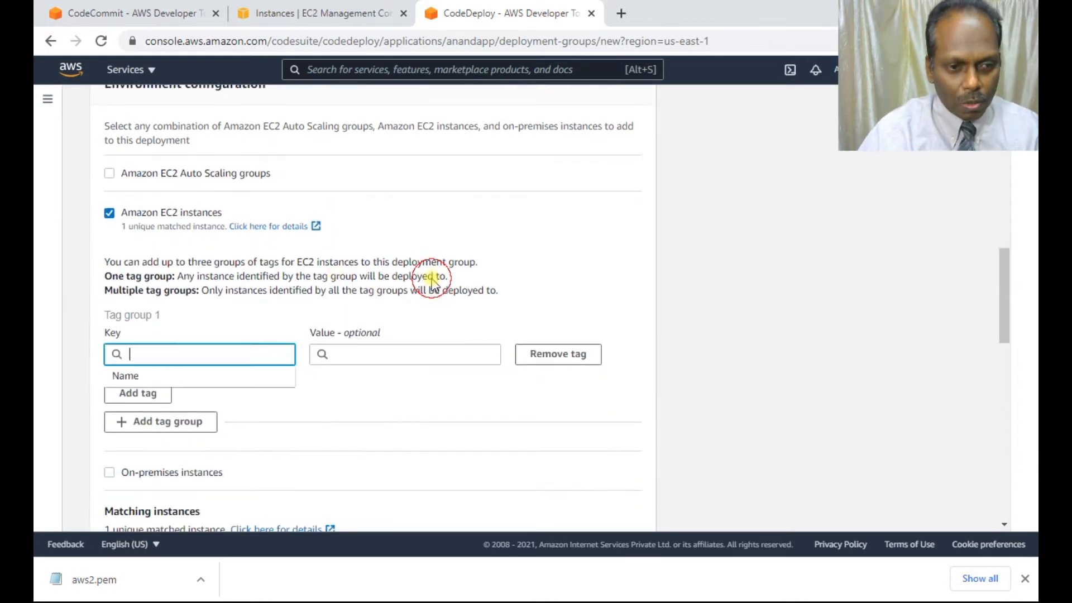
Look up the running t2.micro instance's tags in the EC2 console and return to the deployment group form.
{"action": "left_click", "coordinate": [317, 9]}
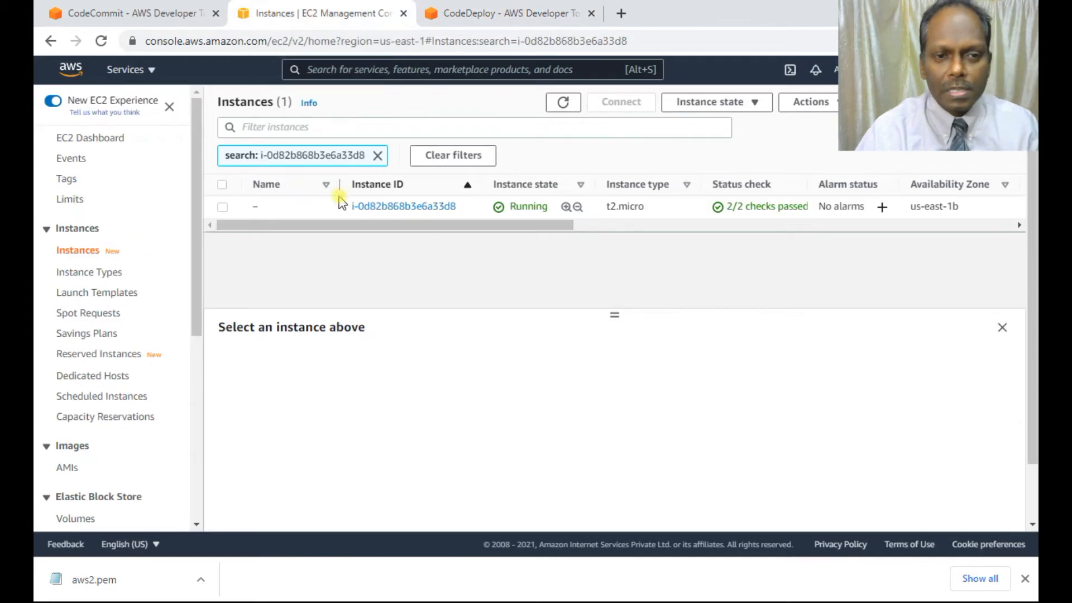
{"action": "left_click", "coordinate": [222, 207]}
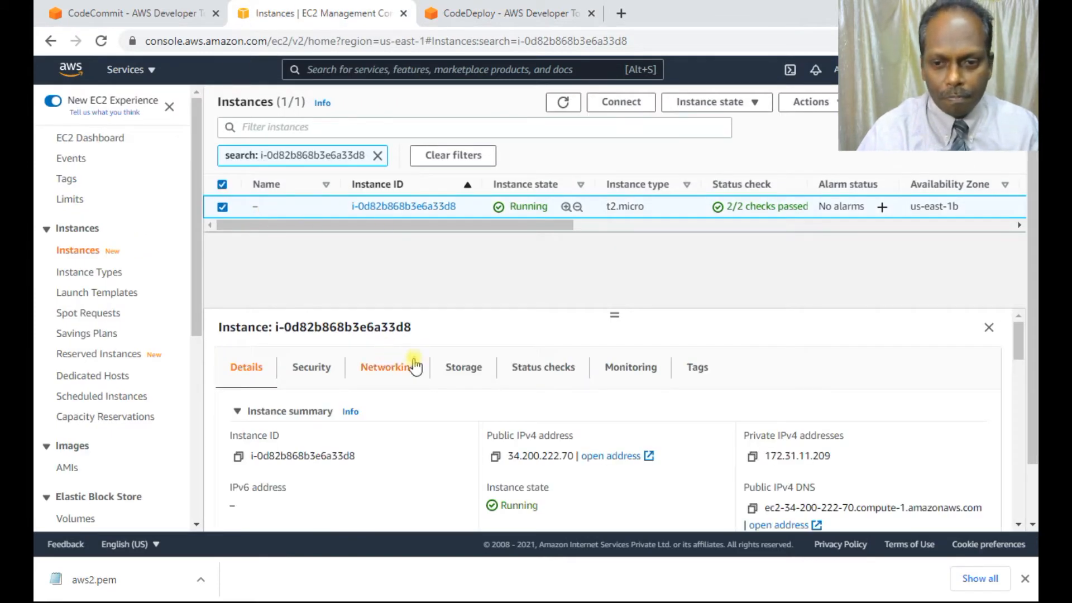
{"action": "left_click", "coordinate": [692, 366]}
{"action": "key", "text": "ctrl+Tab"}
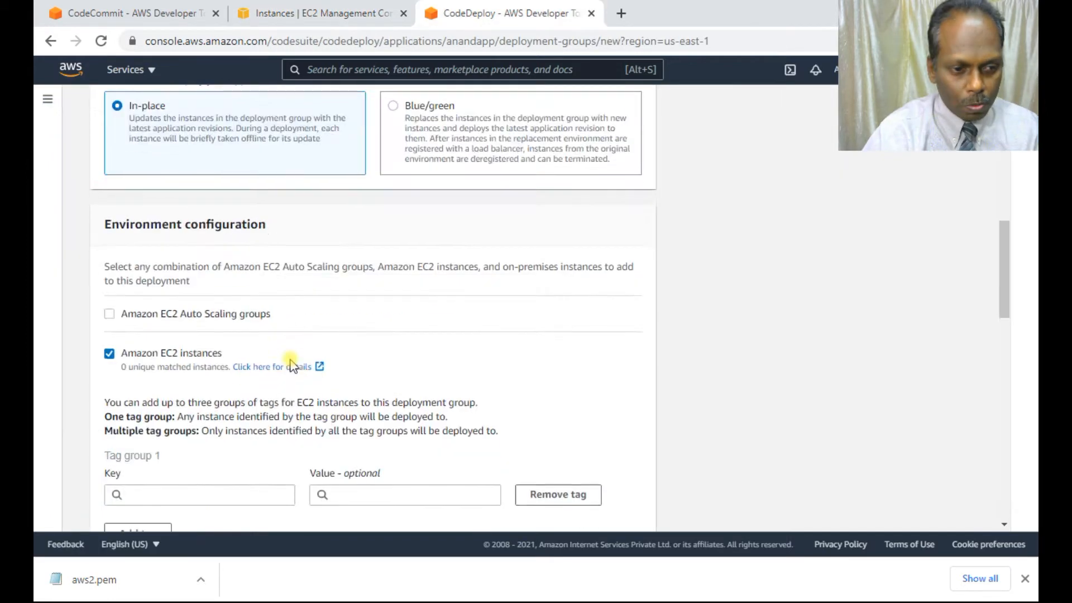
Set tag group 1 of the EC2 instances to the key name and the value anand.
{"action": "scroll", "coordinate": [290, 365], "scroll_direction": "down", "scroll_amount": 4}
{"action": "left_click", "coordinate": [178, 274]}
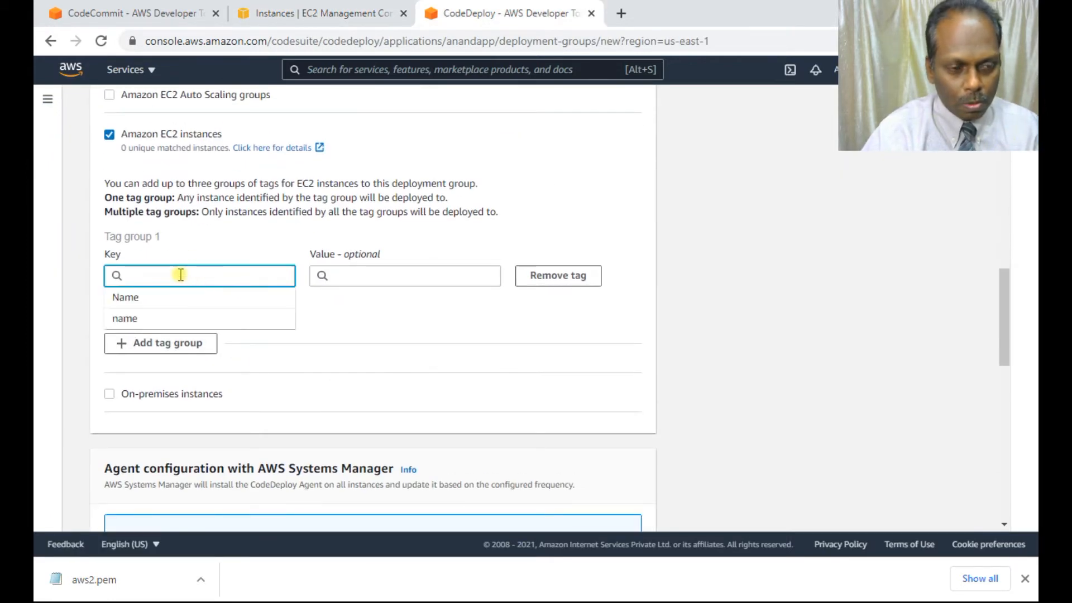
{"action": "left_click", "coordinate": [136, 317]}
{"action": "left_click", "coordinate": [356, 281]}
{"action": "left_click", "coordinate": [335, 322]}
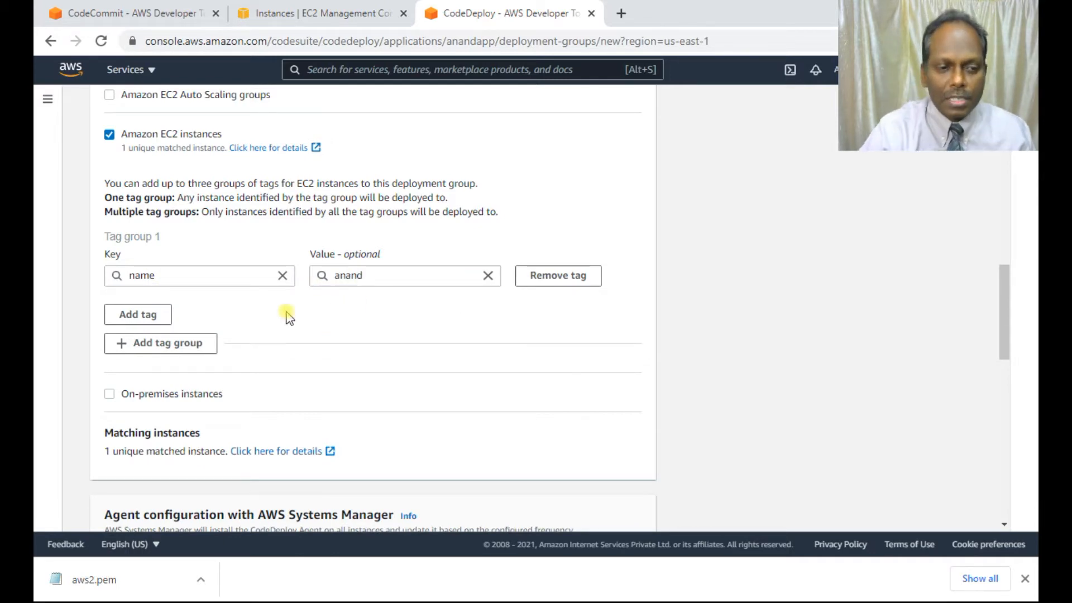
Keep the agent update schedule as it is and choose CodeDeployDefault.AllAtOnce as the deployment configuration.
{"action": "scroll", "coordinate": [289, 375], "scroll_direction": "down", "scroll_amount": 3}
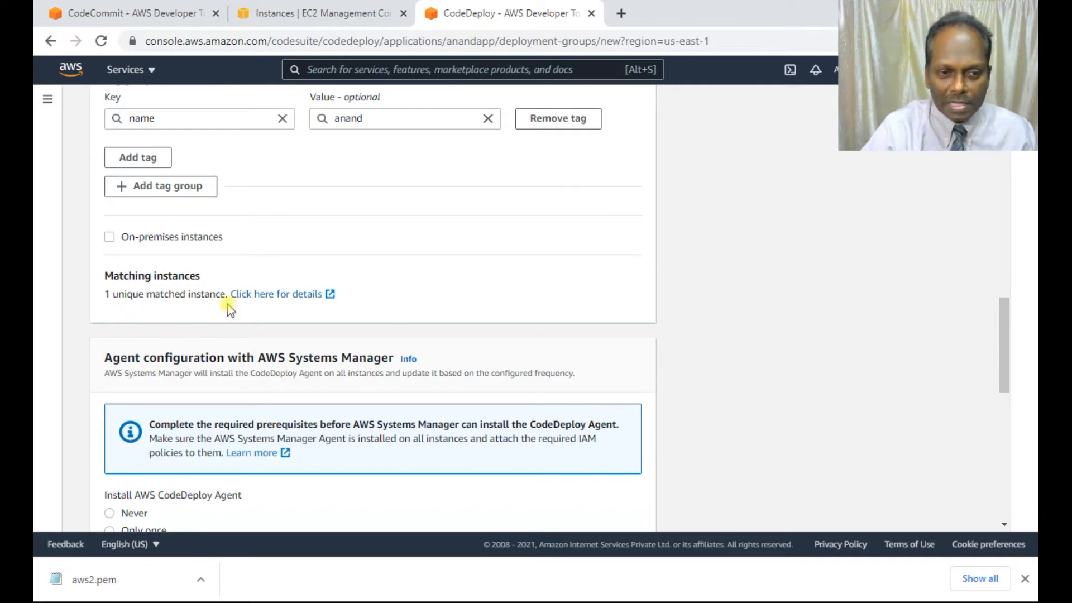
{"action": "scroll", "coordinate": [230, 308], "scroll_direction": "down", "scroll_amount": 4}
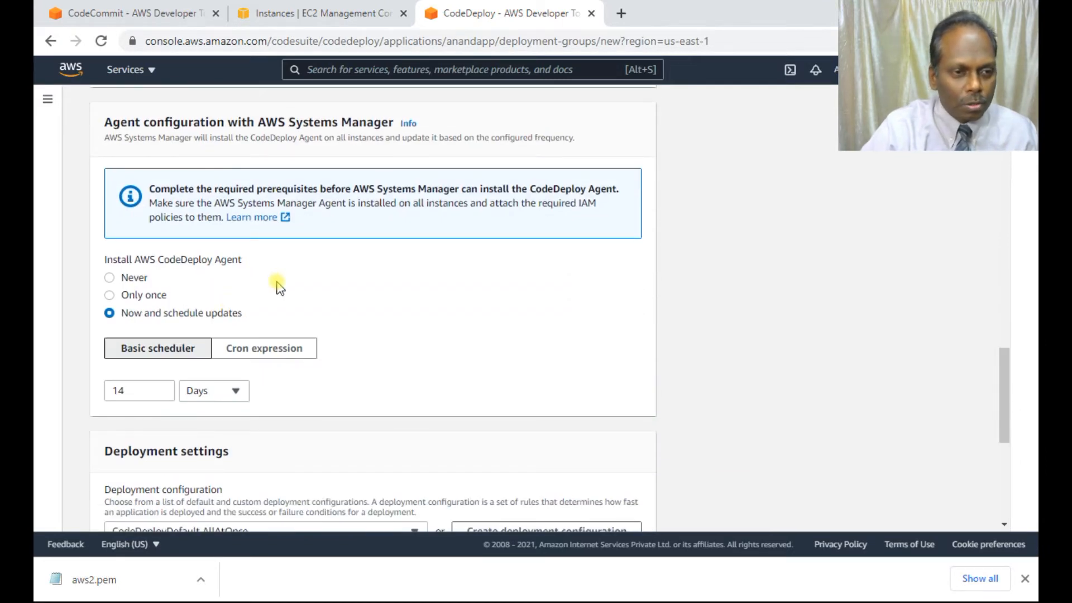
{"action": "scroll", "coordinate": [277, 282], "scroll_direction": "up", "scroll_amount": 3}
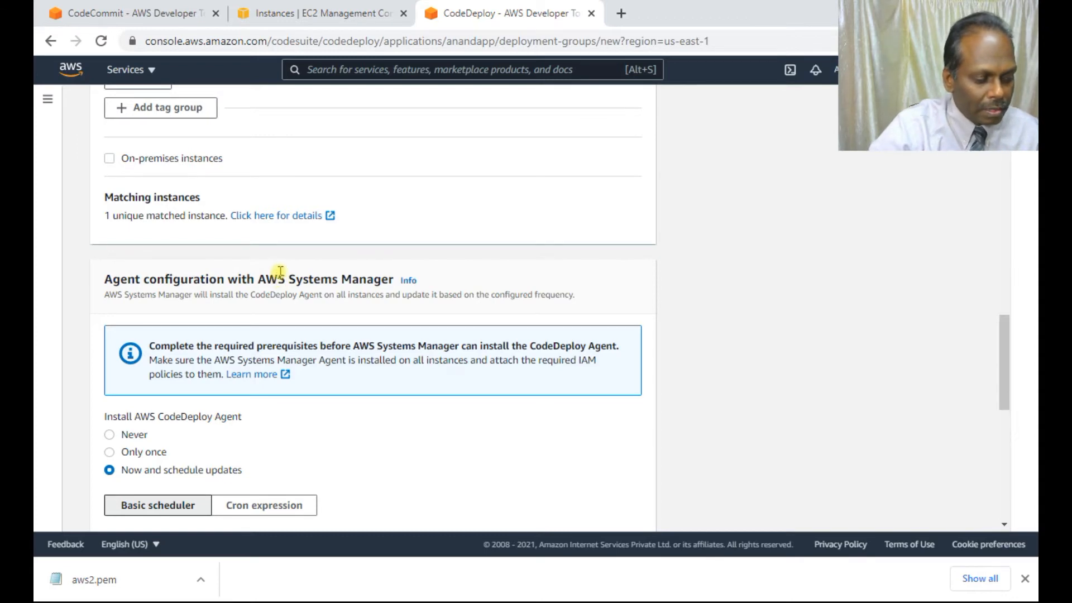
{"action": "scroll", "coordinate": [281, 274], "scroll_direction": "down", "scroll_amount": 5}
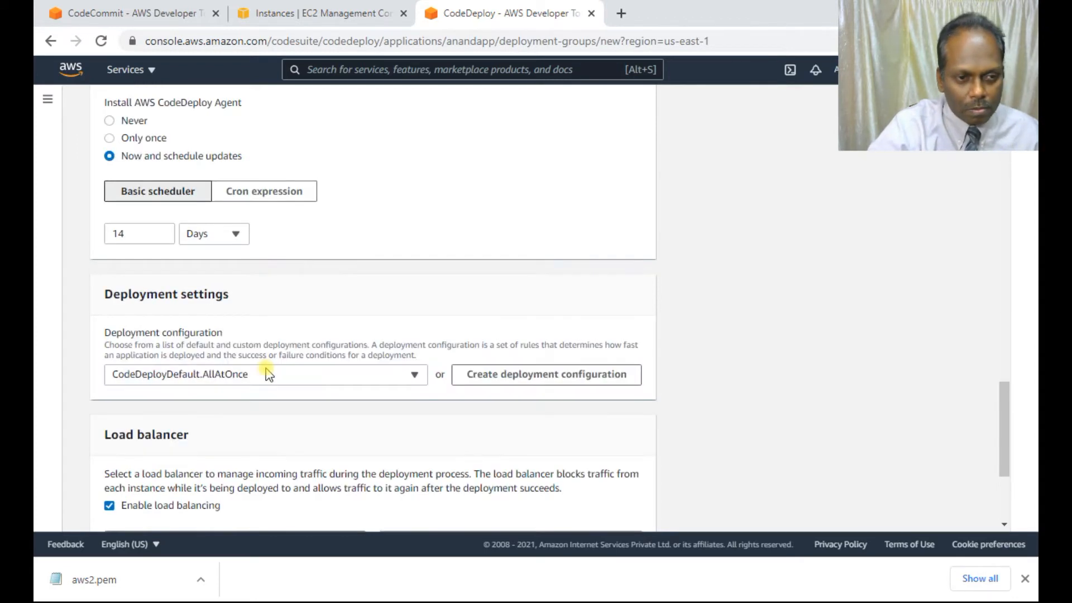
{"action": "left_click", "coordinate": [263, 375]}
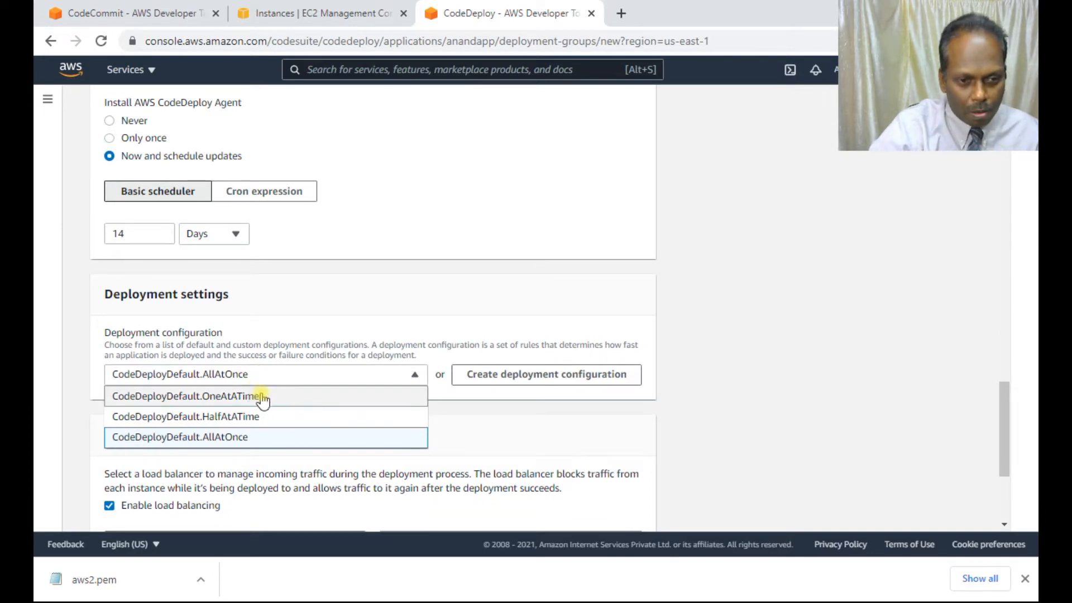
{"action": "left_click", "coordinate": [240, 438]}
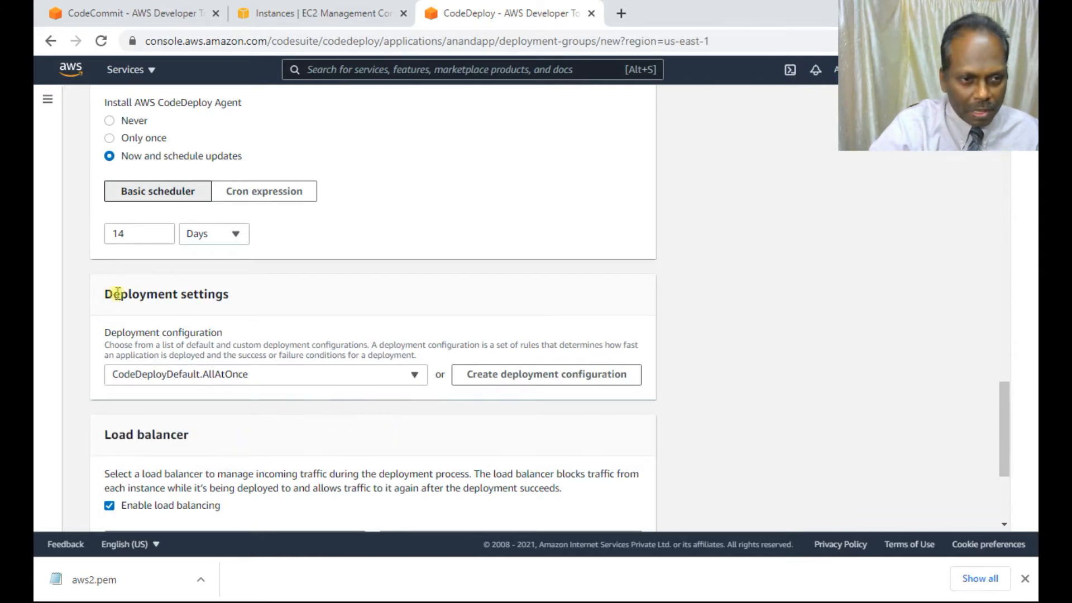
Disable load balancing for the deployment group and create the group.
{"action": "scroll", "coordinate": [149, 293], "scroll_direction": "down", "scroll_amount": 1}
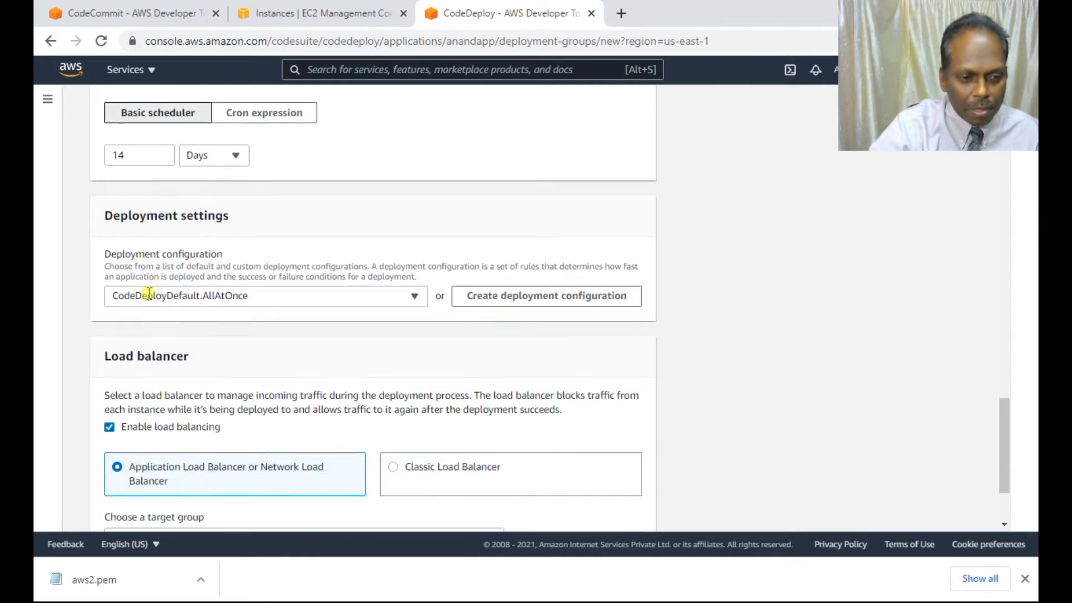
{"action": "left_click", "coordinate": [110, 427]}
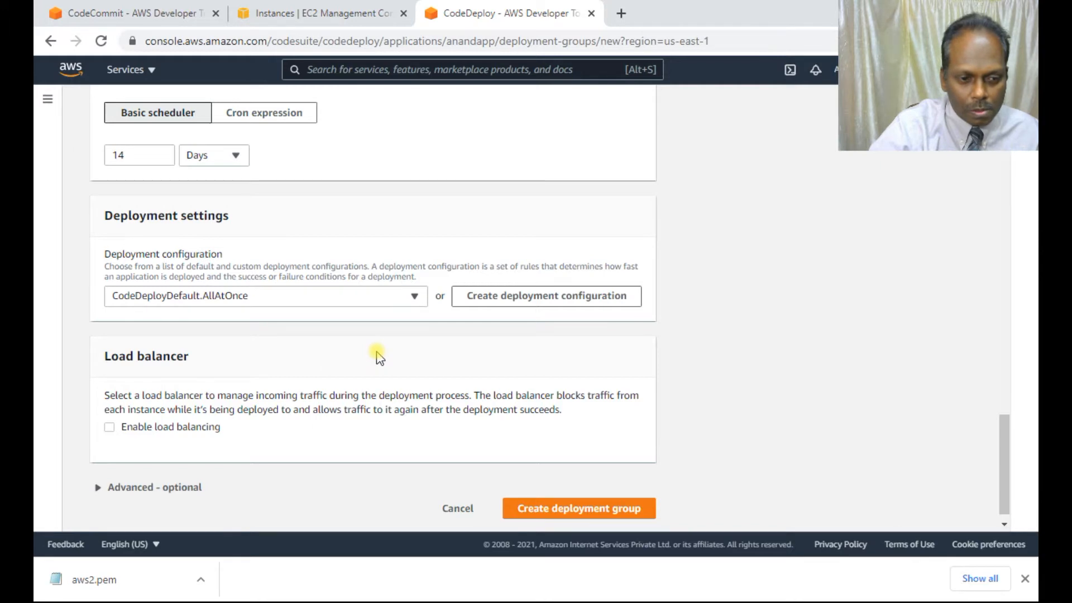
{"action": "scroll", "coordinate": [376, 357], "scroll_direction": "down", "scroll_amount": 1}
{"action": "left_click", "coordinate": [582, 495]}
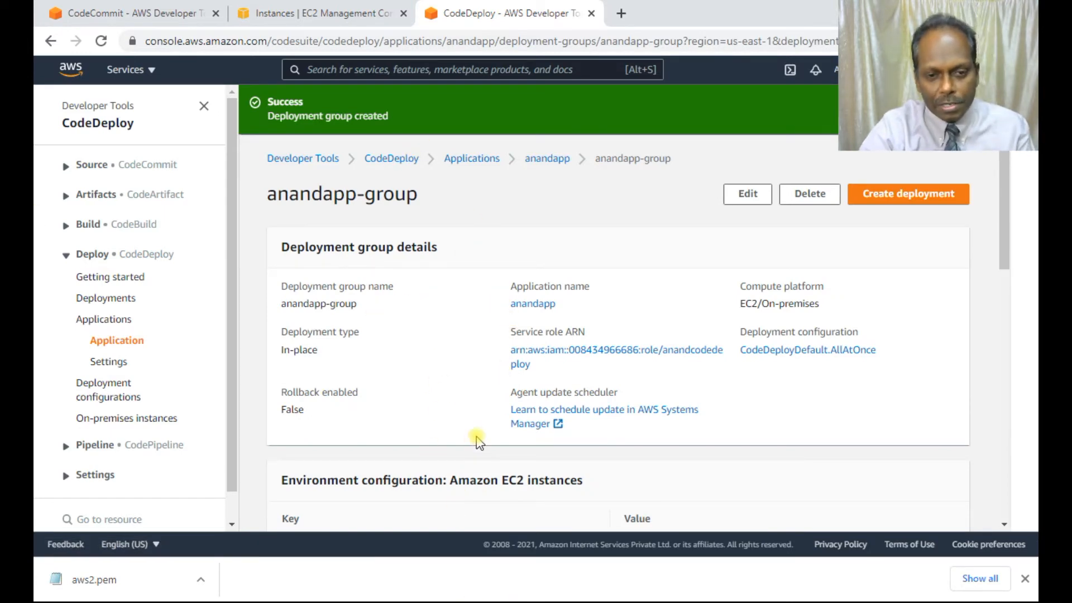
Switch to Build CD pipeline.pdf in Acrobat Reader and check the CodeDeploy application and deployment group instructions in Part C Step 4.
{"action": "key", "text": "alt+Tab"}
{"action": "key", "text": "alt+Tab"}
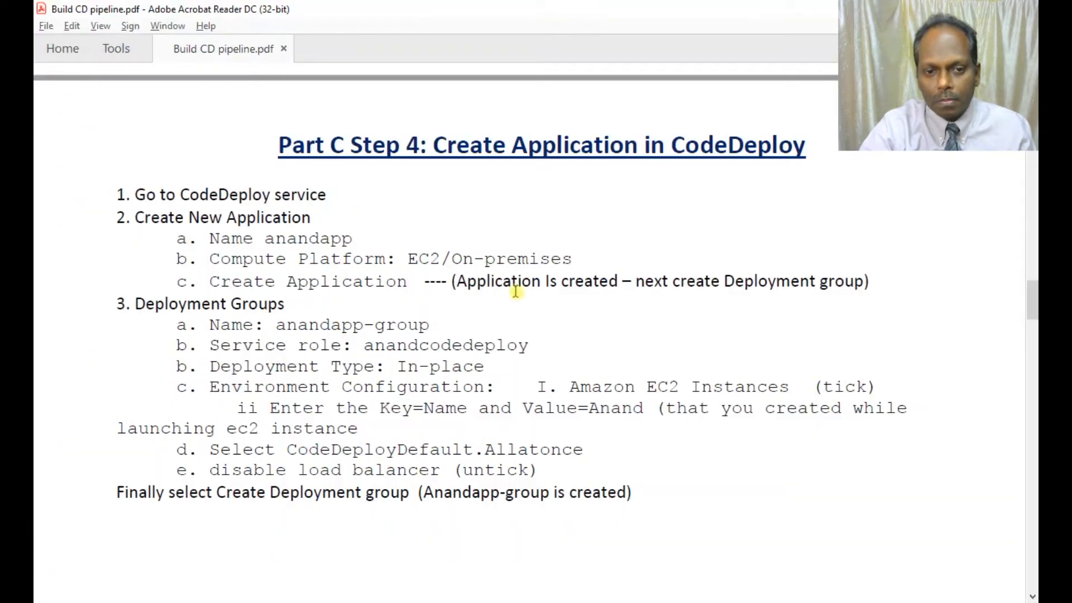
{"action": "scroll", "coordinate": [515, 261], "scroll_direction": "down", "scroll_amount": 1}
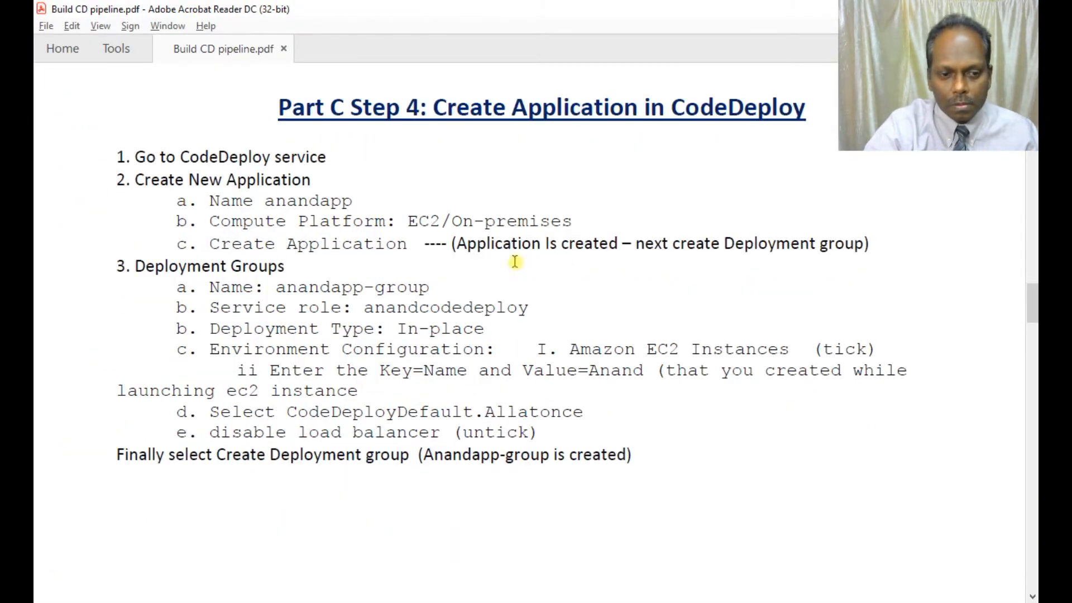
{"action": "scroll", "coordinate": [607, 430], "scroll_direction": "down", "scroll_amount": 1}
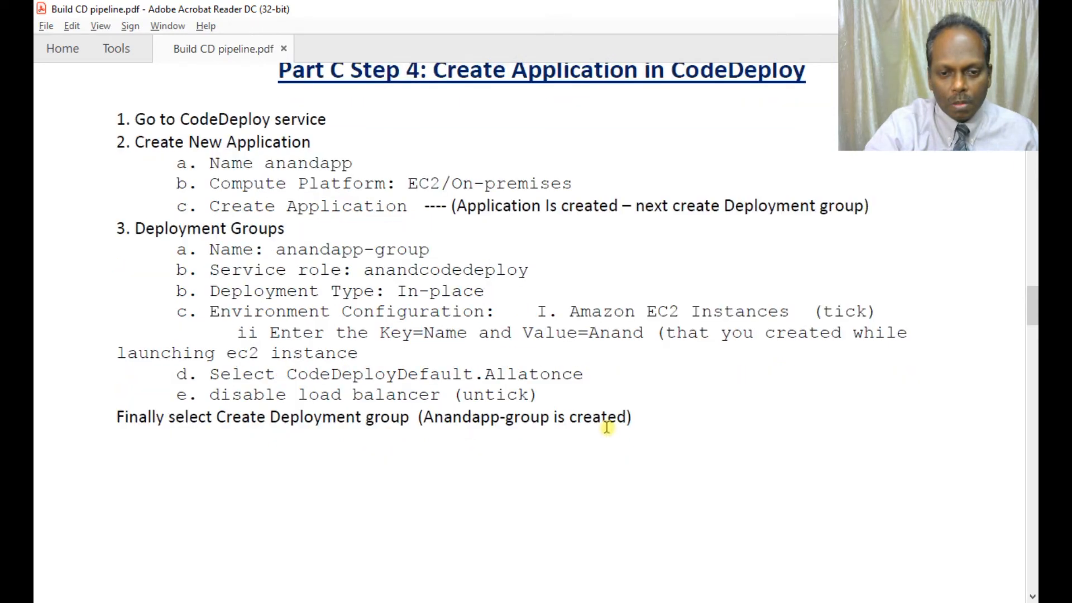
{"action": "scroll", "coordinate": [607, 430], "scroll_direction": "down", "scroll_amount": 3}
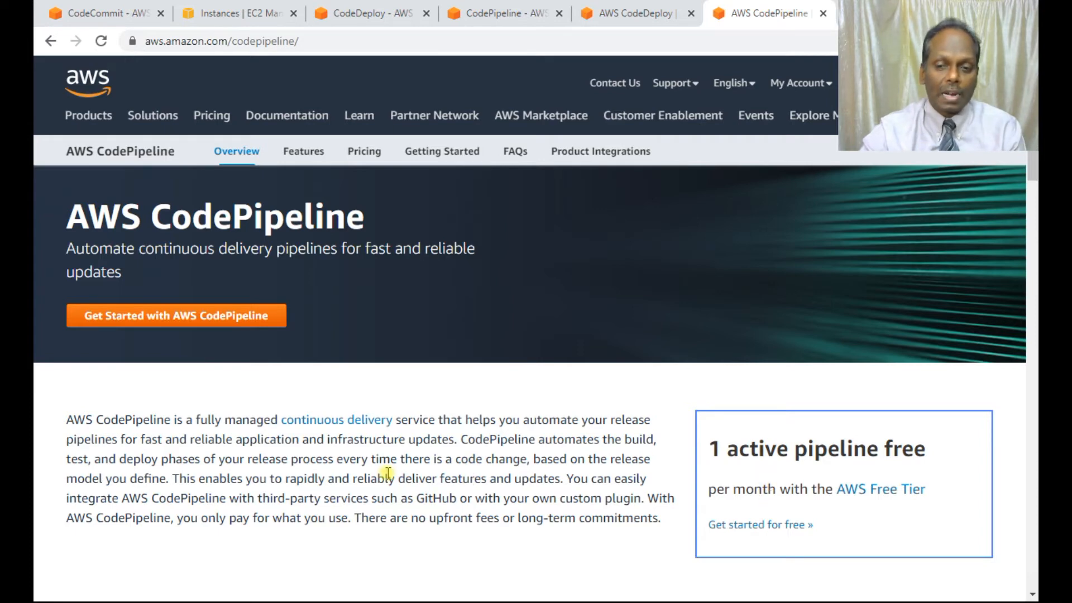
Review the AWS CodePipeline product page, including its overview, benefits and how-it-works diagram.
{"action": "scroll", "coordinate": [388, 472], "scroll_direction": "down", "scroll_amount": 5}
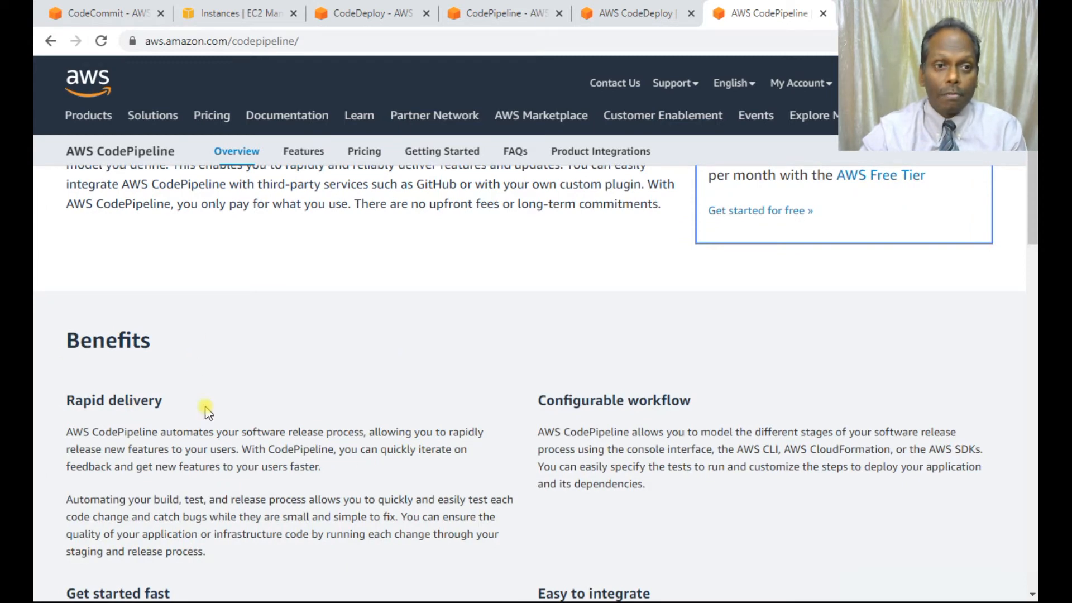
{"action": "scroll", "coordinate": [205, 410], "scroll_direction": "down", "scroll_amount": 1}
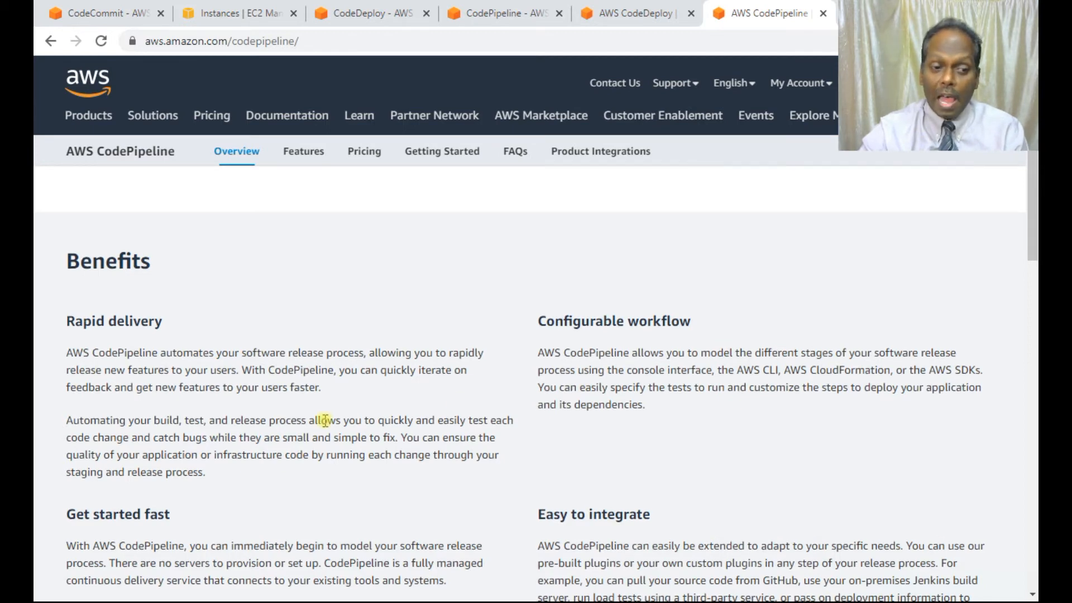
{"action": "scroll", "coordinate": [335, 421], "scroll_direction": "down", "scroll_amount": 2}
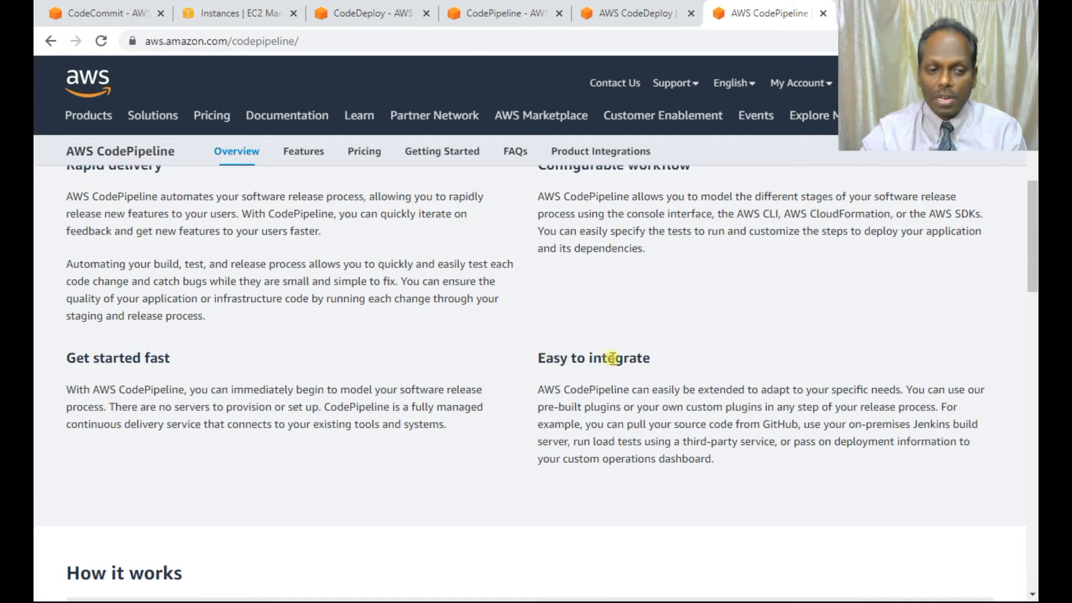
{"action": "scroll", "coordinate": [612, 358], "scroll_direction": "down", "scroll_amount": 2}
{"action": "scroll", "coordinate": [612, 359], "scroll_direction": "down", "scroll_amount": 3}
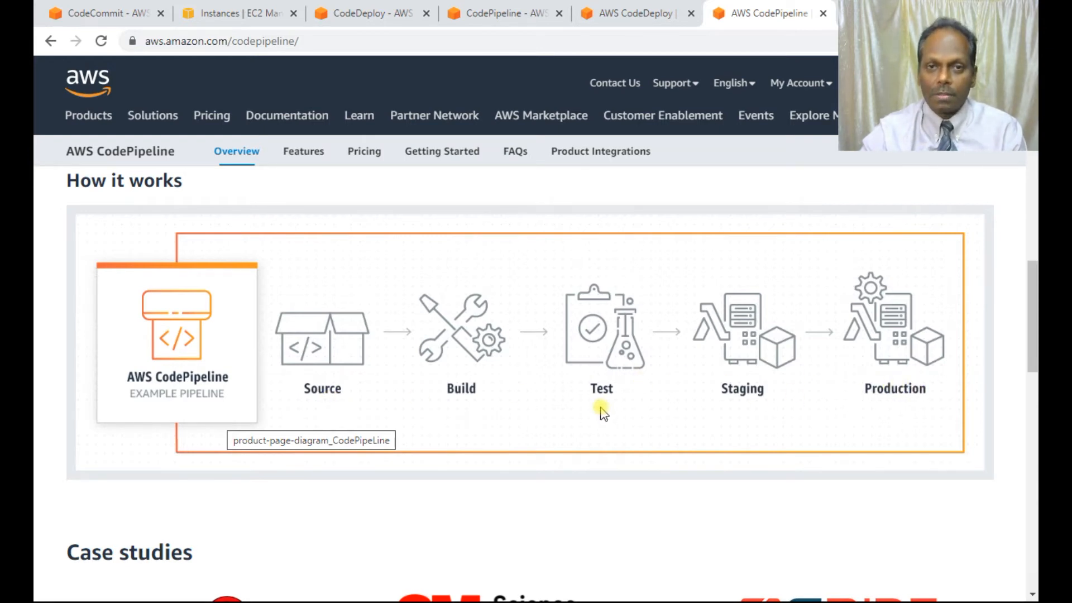
{"action": "scroll", "coordinate": [603, 413], "scroll_direction": "up", "scroll_amount": 8}
{"action": "scroll", "coordinate": [603, 413], "scroll_direction": "up", "scroll_amount": 3}
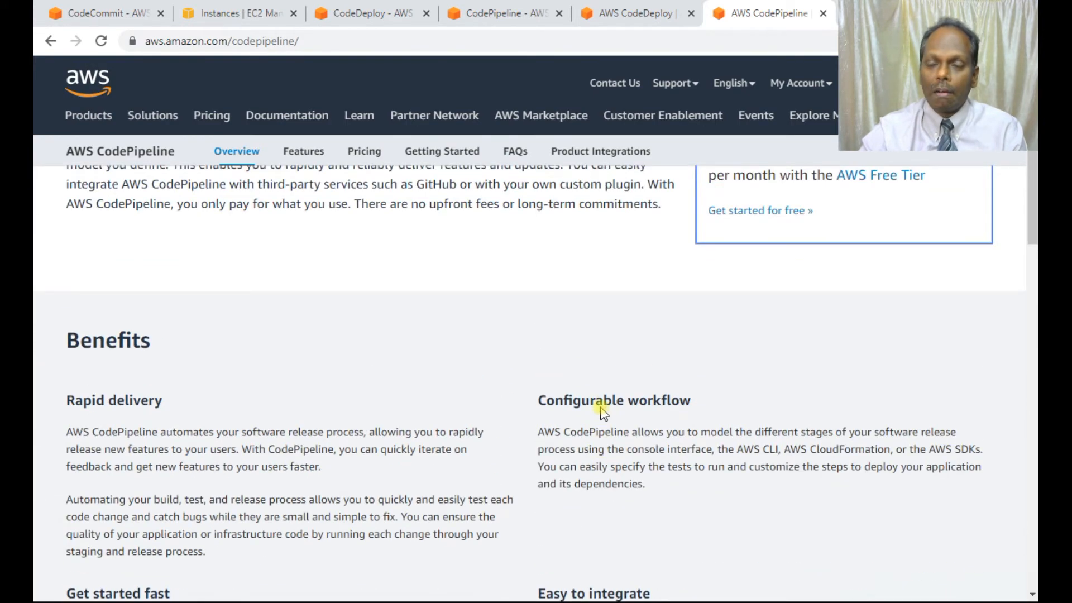
{"action": "scroll", "coordinate": [602, 408], "scroll_direction": "up", "scroll_amount": 5}
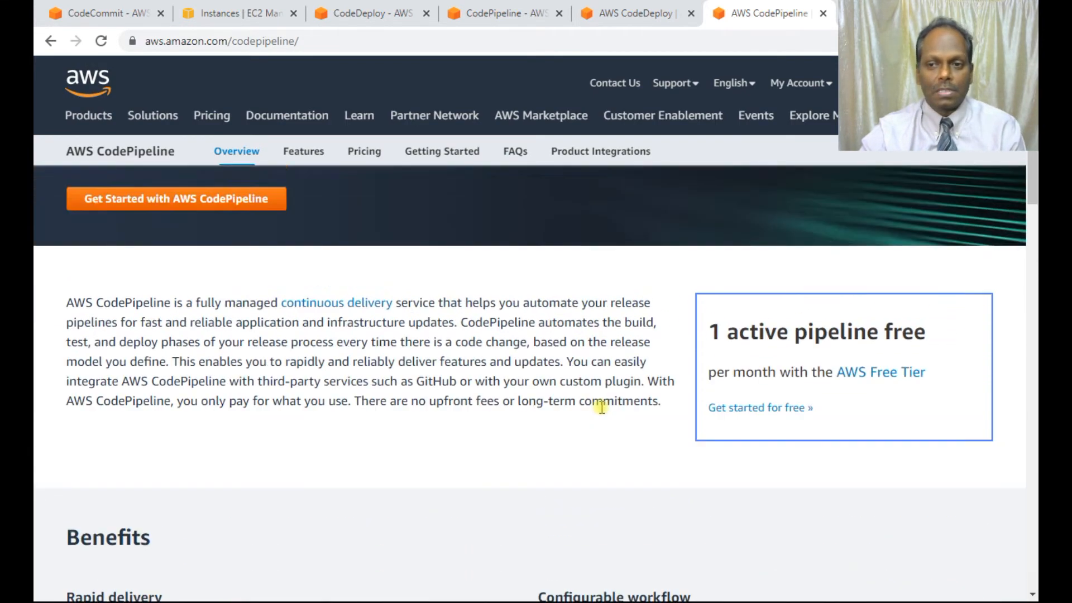
Check the CodePipeline instructions in the PDF, duplicate the CodeDeploy browser tab and open the CodePipeline service in the copy.
{"action": "key", "text": "alt+Tab"}
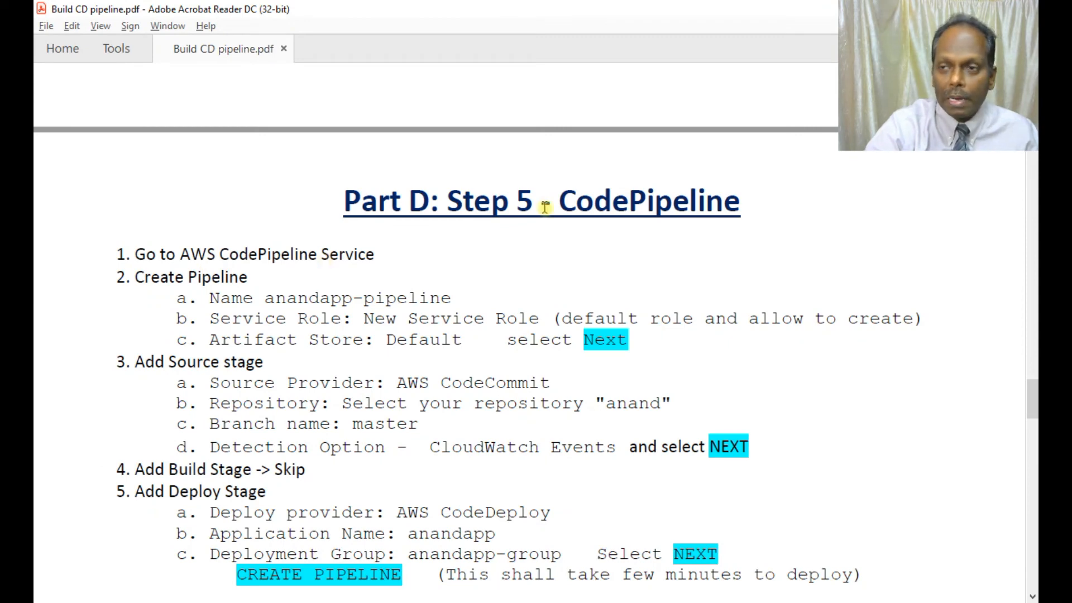
{"action": "key", "text": "alt+Tab"}
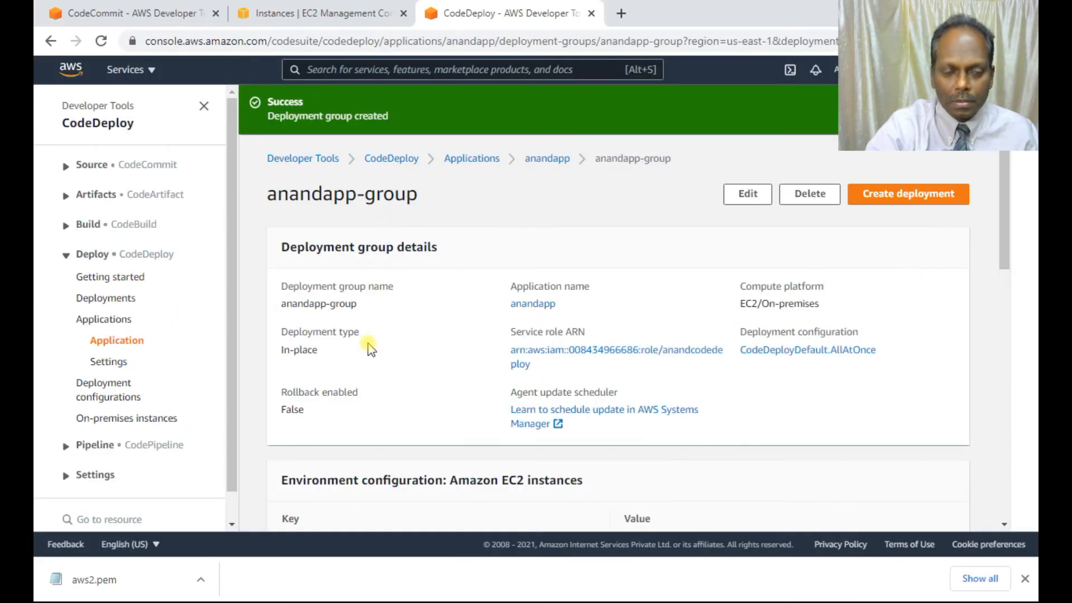
{"action": "right_click", "coordinate": [508, 16]}
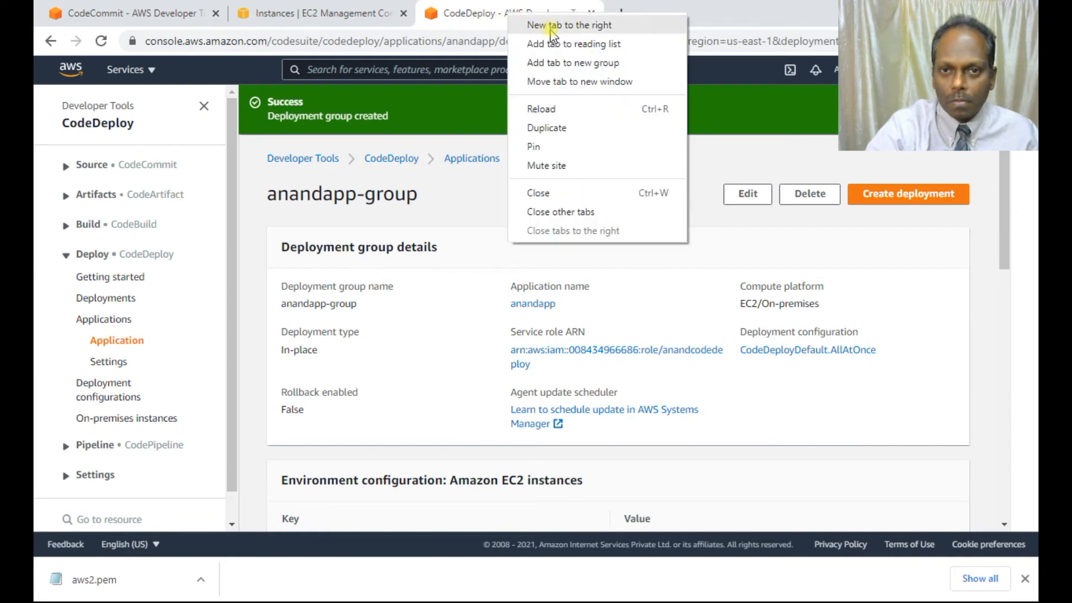
{"action": "left_click", "coordinate": [555, 128]}
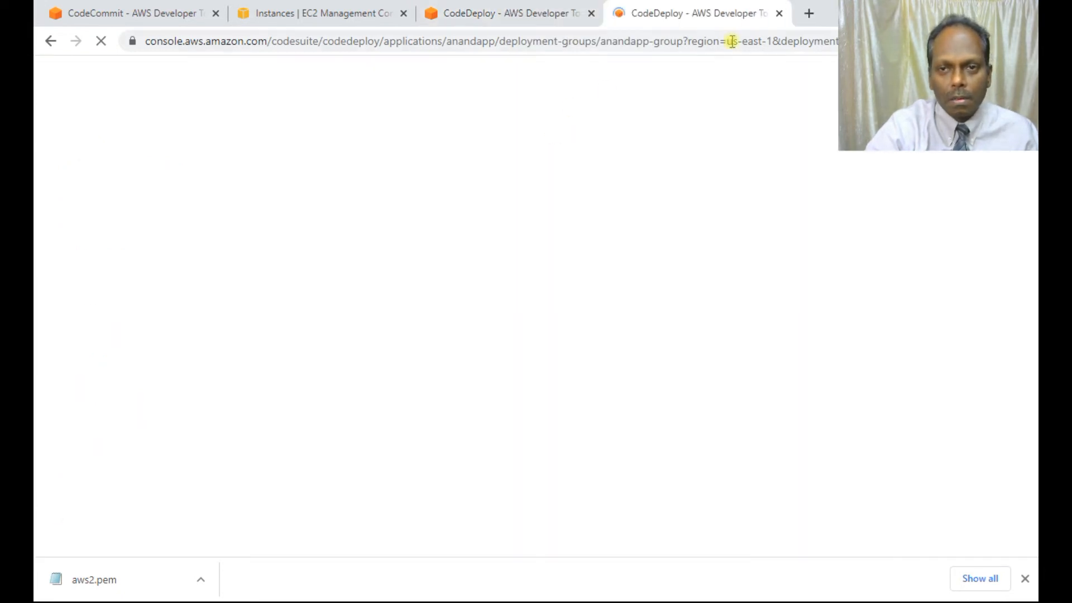
{"action": "left_click", "coordinate": [354, 71]}
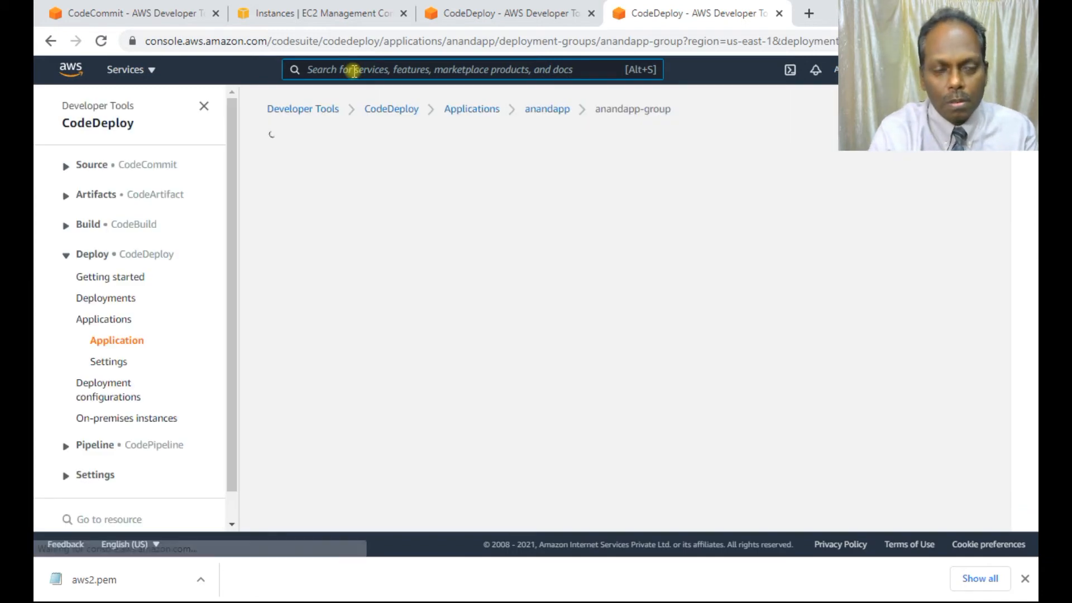
{"action": "type", "text": "code pipe"}
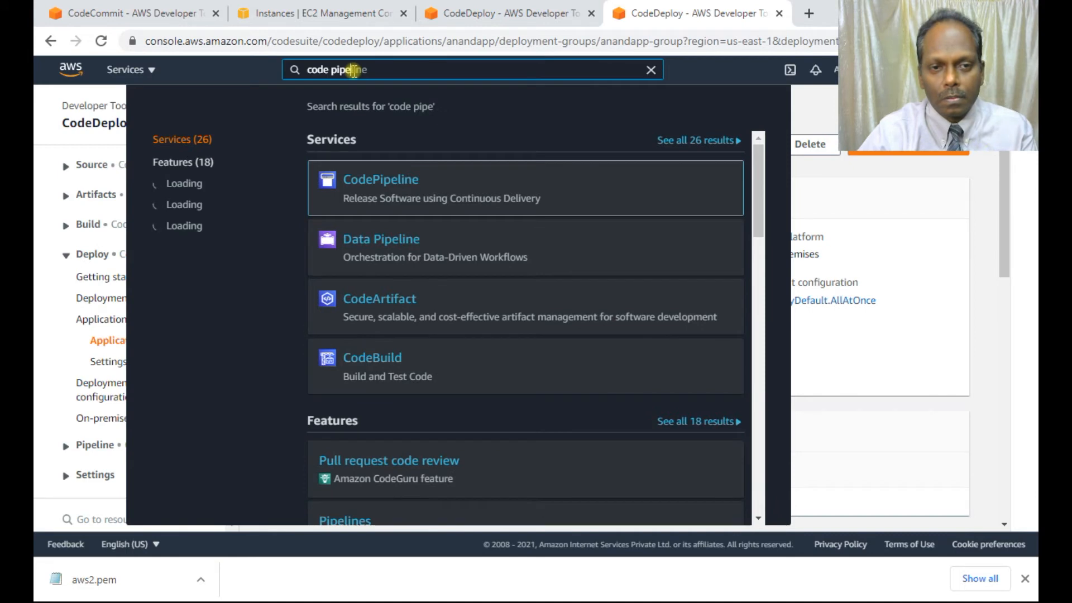
{"action": "left_click", "coordinate": [365, 180]}
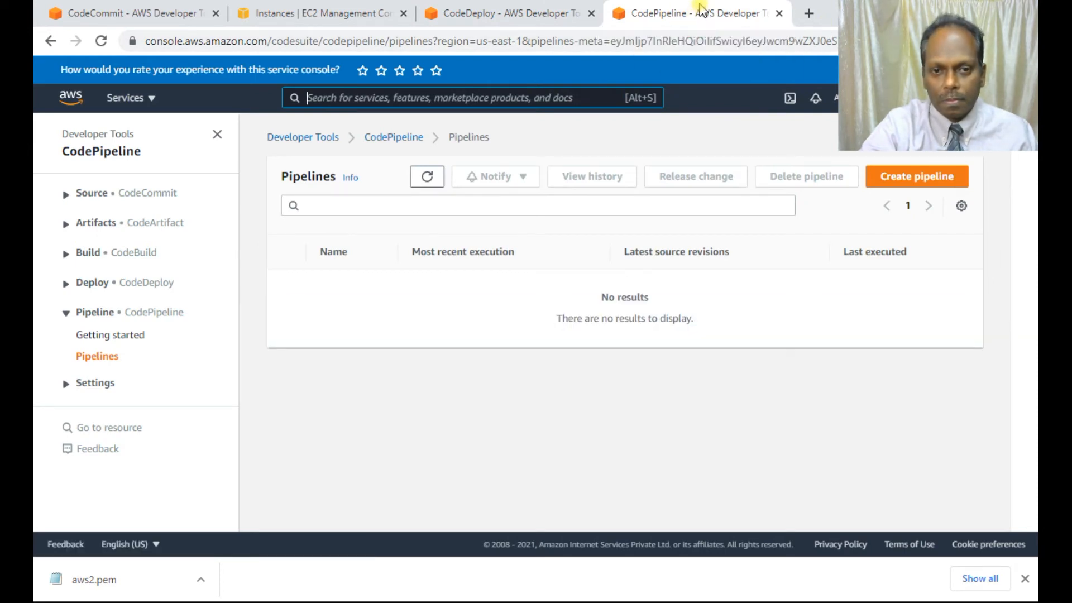
Start a new pipeline named anandapp-pipeline with a new service role and continue to the source stage.
{"action": "left_click", "coordinate": [892, 178]}
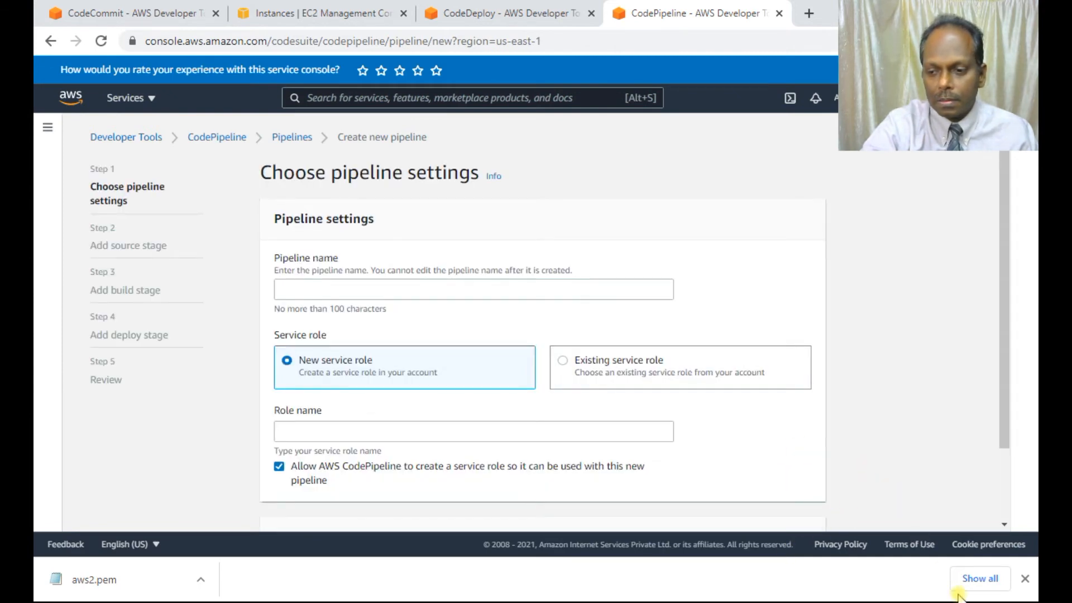
{"action": "left_click", "coordinate": [366, 290]}
{"action": "type", "text": "a"}
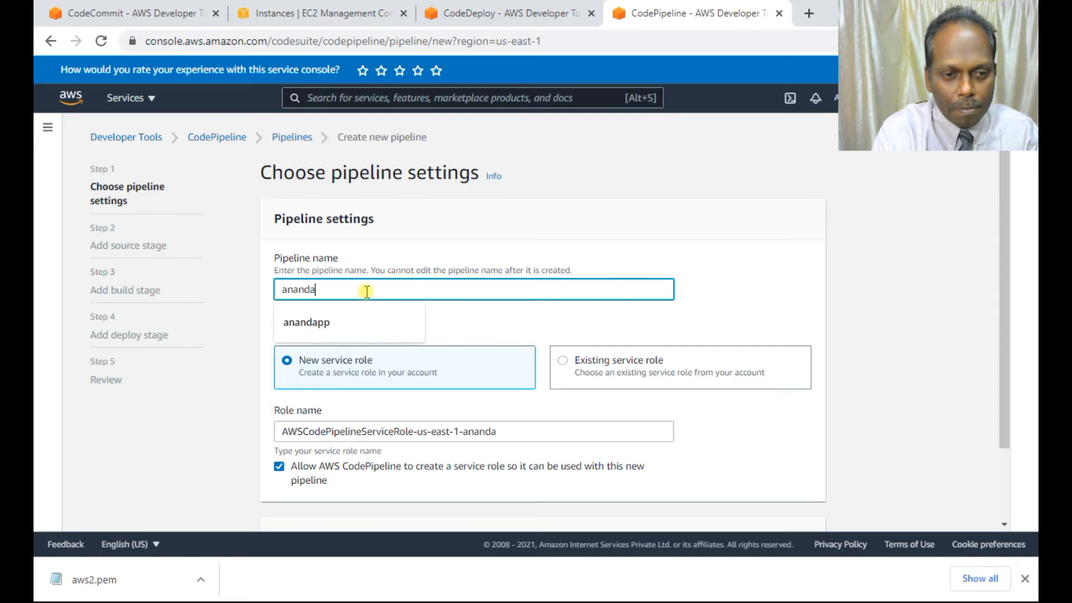
{"action": "type", "text": "pp-pipeline"}
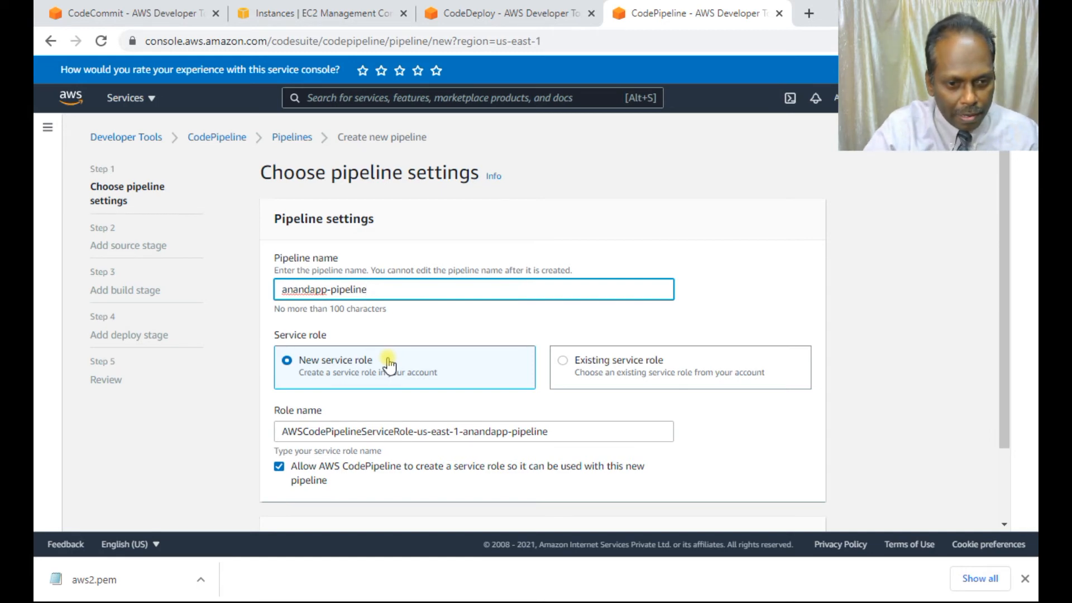
{"action": "scroll", "coordinate": [389, 364], "scroll_direction": "down", "scroll_amount": 2}
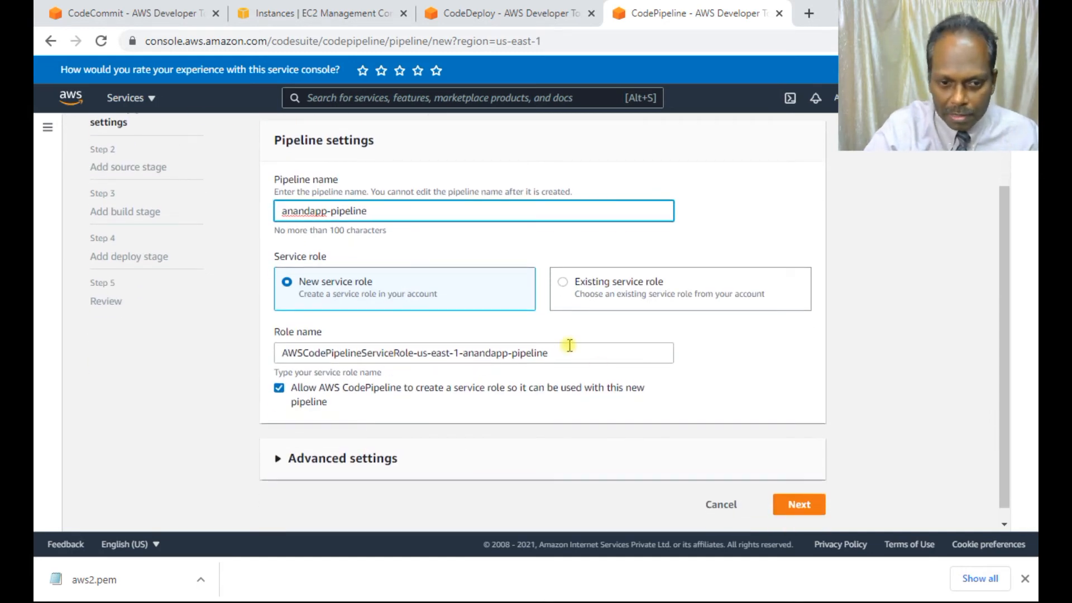
{"action": "scroll", "coordinate": [519, 411], "scroll_direction": "down", "scroll_amount": 1}
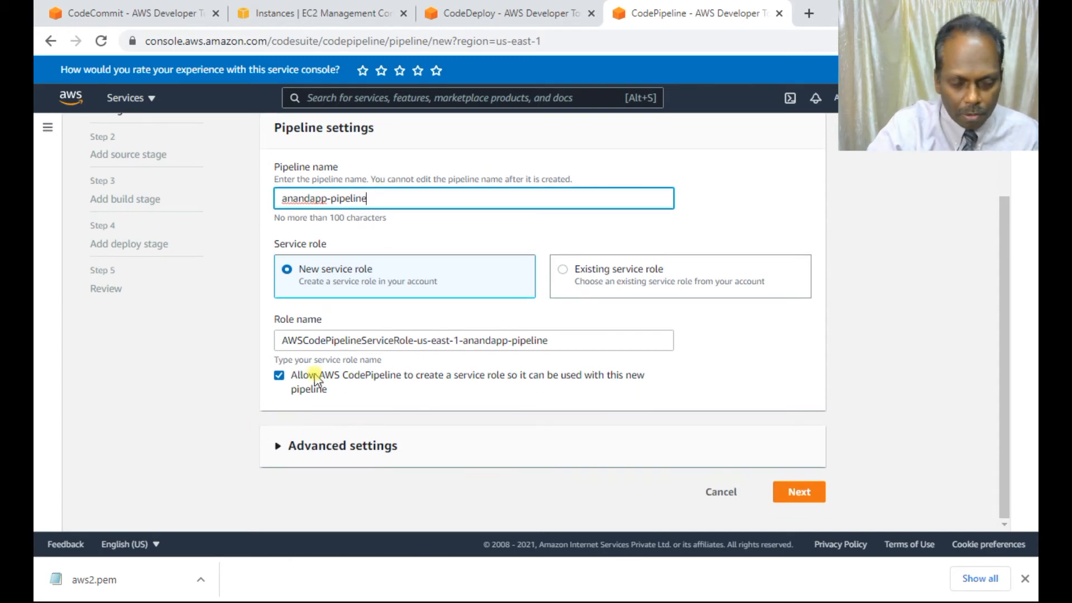
{"action": "left_click", "coordinate": [791, 495]}
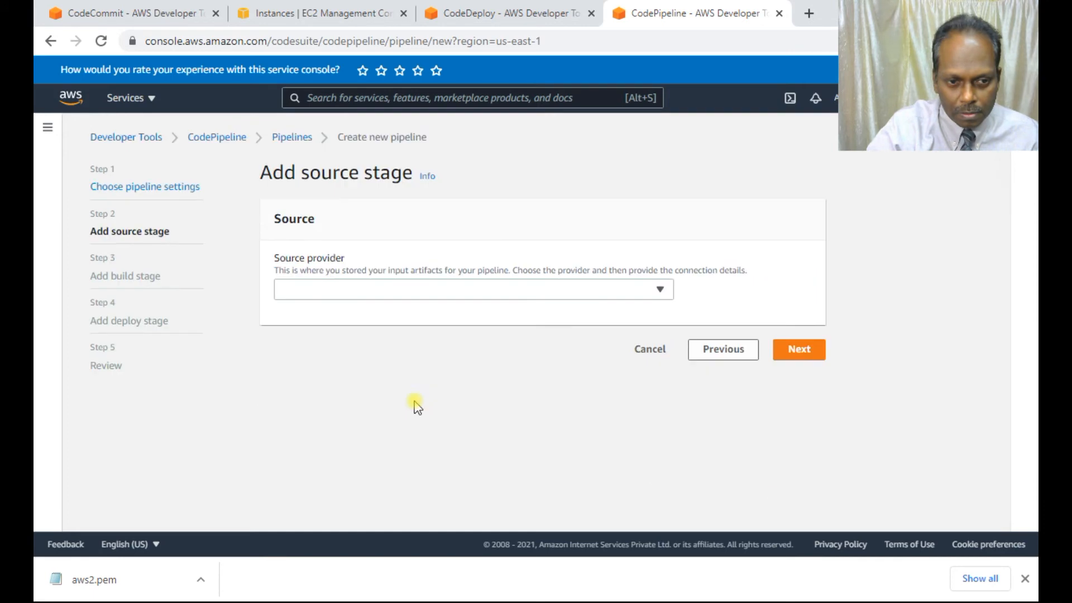
Set the source provider to AWS CodeCommit and the repository name to anand.
{"action": "left_click", "coordinate": [322, 290]}
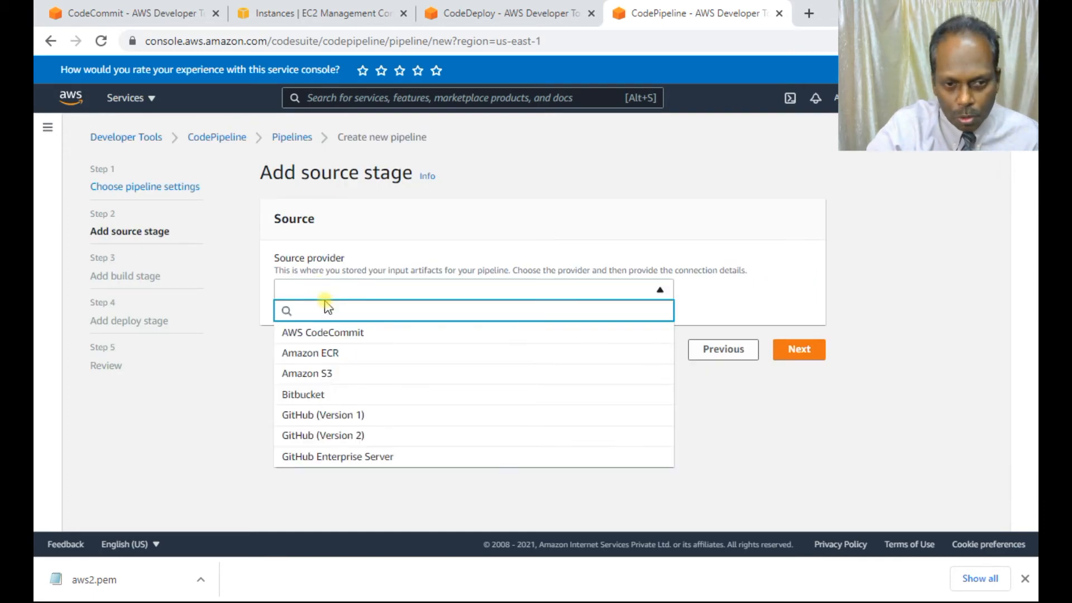
{"action": "left_click", "coordinate": [336, 332]}
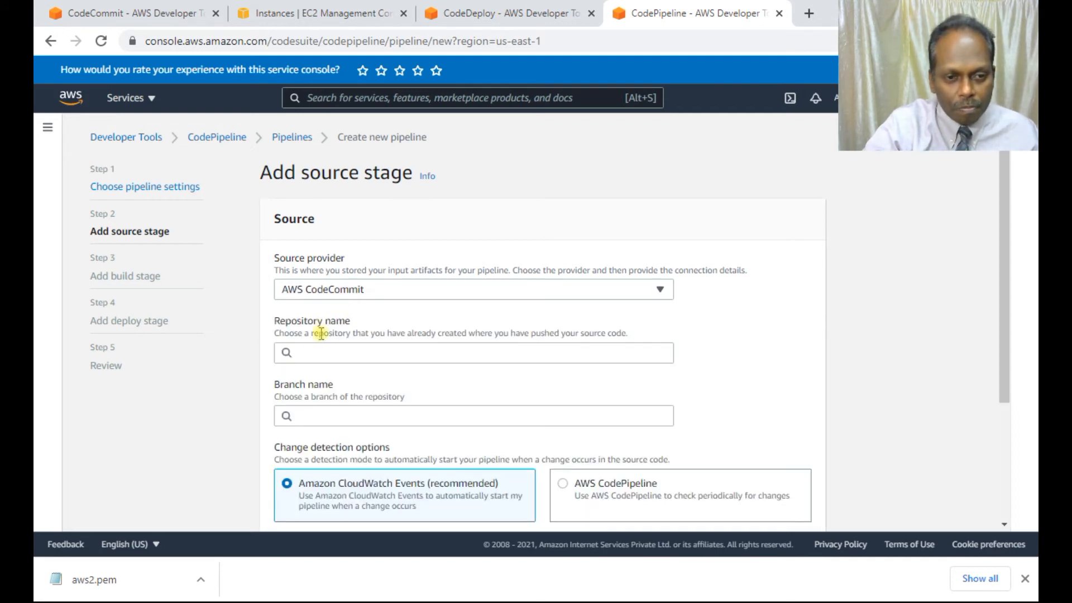
{"action": "left_click", "coordinate": [304, 353]}
{"action": "left_click", "coordinate": [304, 374]}
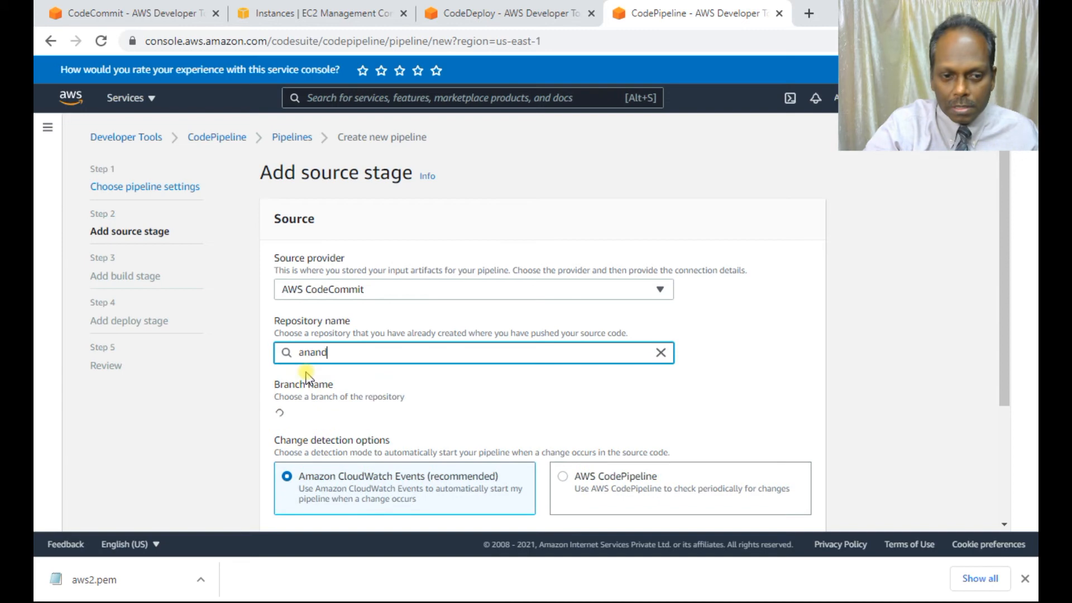
Set the source branch to master, keep the default change detection and artifact format, and continue to the build stage.
{"action": "left_click", "coordinate": [341, 415]}
{"action": "left_click", "coordinate": [316, 438]}
{"action": "scroll", "coordinate": [487, 421], "scroll_direction": "down", "scroll_amount": 3}
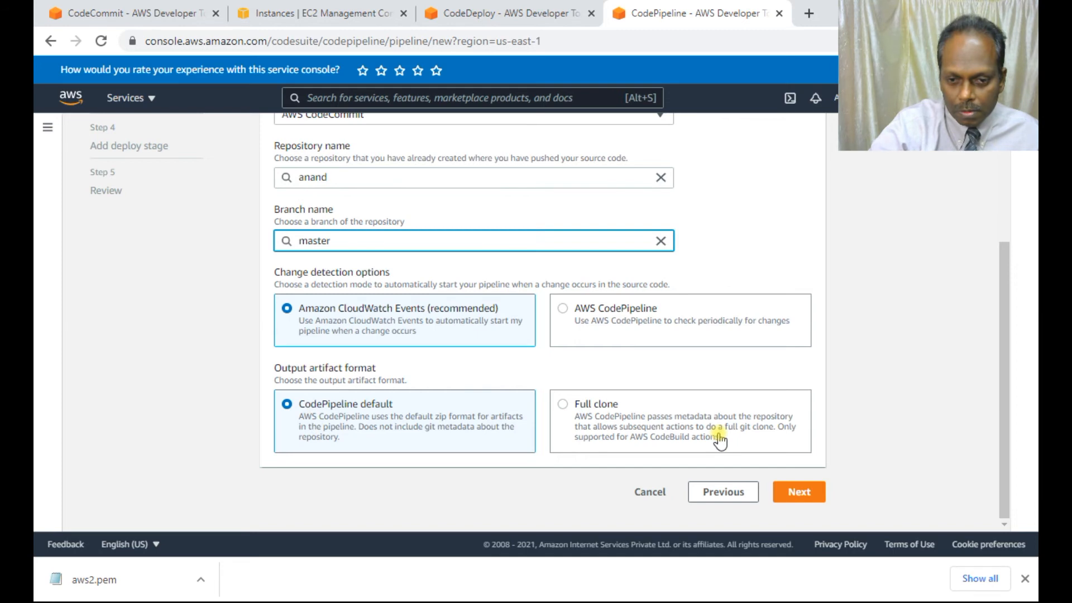
{"action": "left_click", "coordinate": [801, 491]}
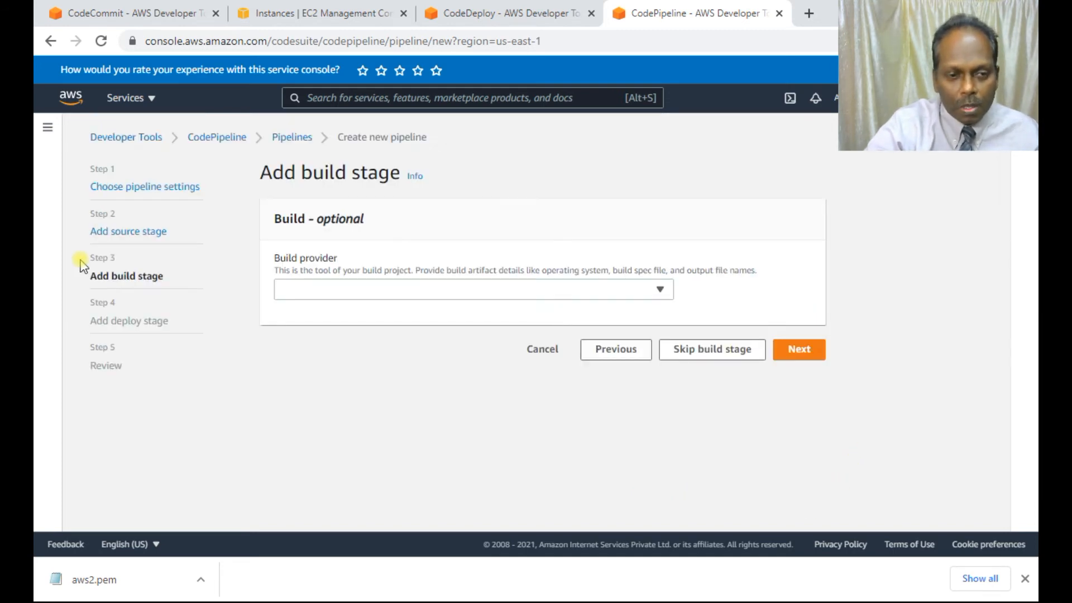
Check the available build providers without choosing one, and skip the optional build stage.
{"action": "left_click", "coordinate": [323, 290]}
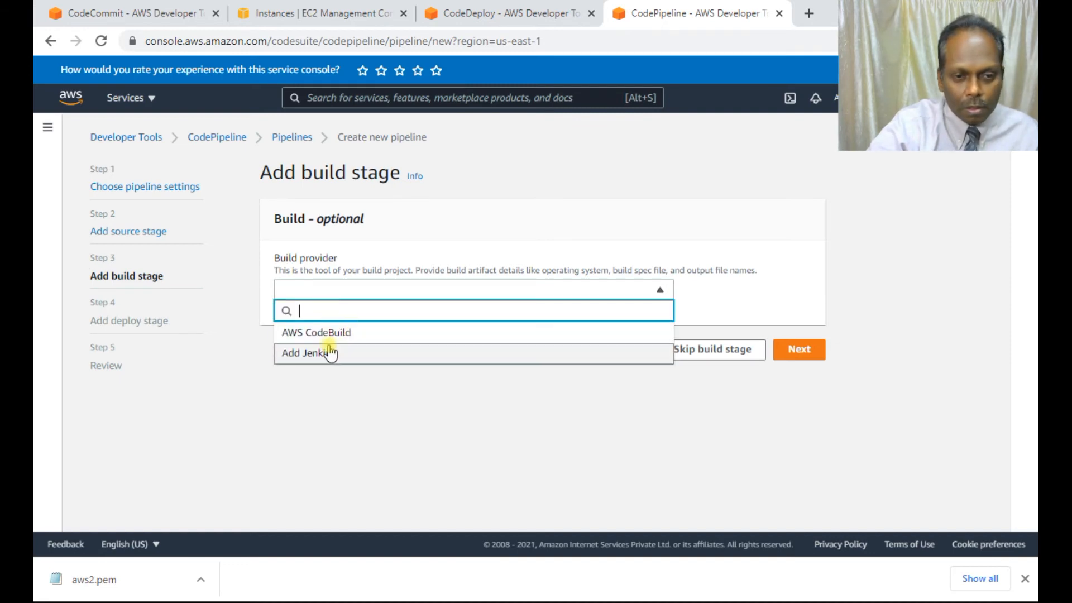
{"action": "left_click", "coordinate": [406, 407]}
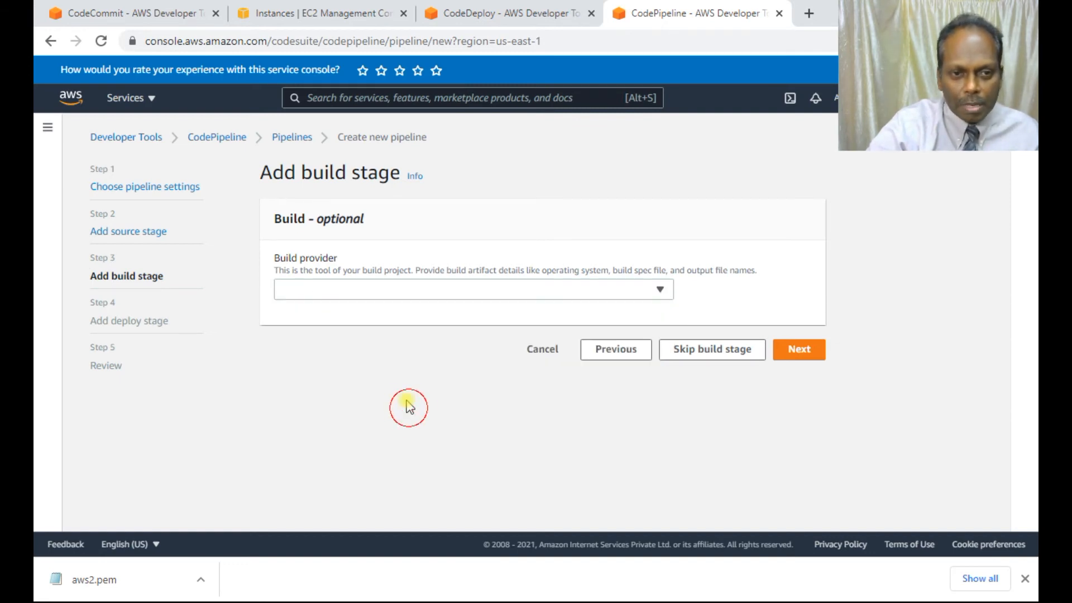
{"action": "left_click", "coordinate": [724, 351]}
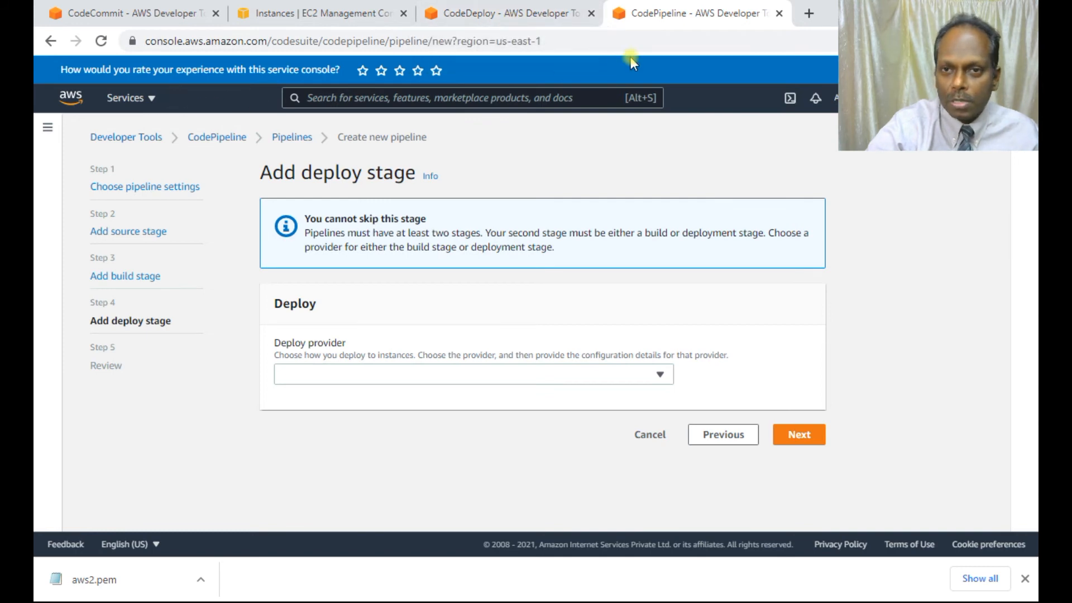
Configure the deploy stage with AWS CodeDeploy, application anandapp and deployment group anandapp-group, and continue to the review.
{"action": "left_click", "coordinate": [361, 375]}
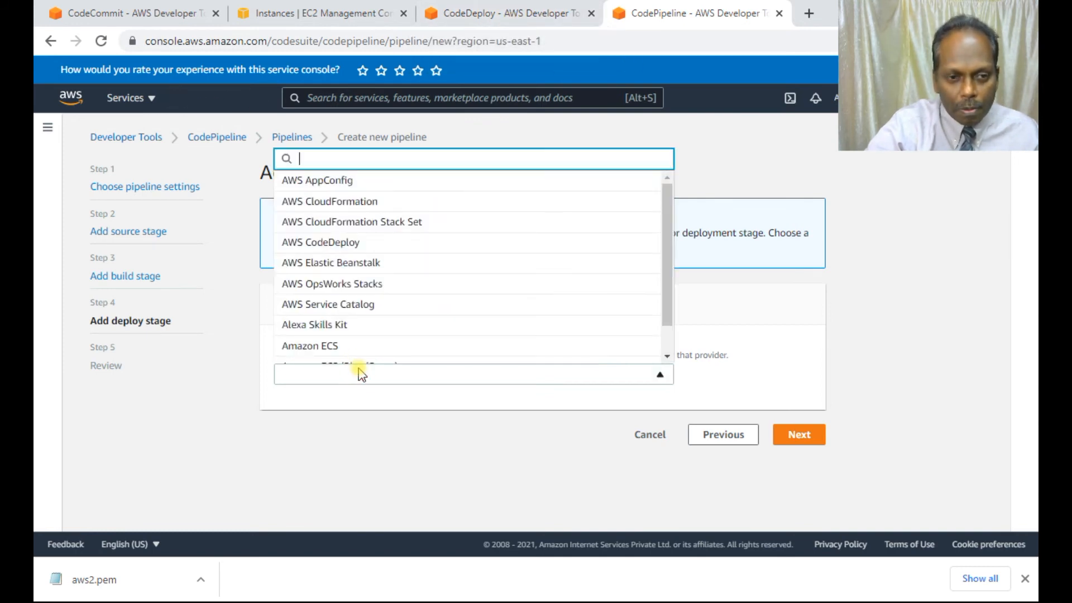
{"action": "left_click", "coordinate": [331, 241]}
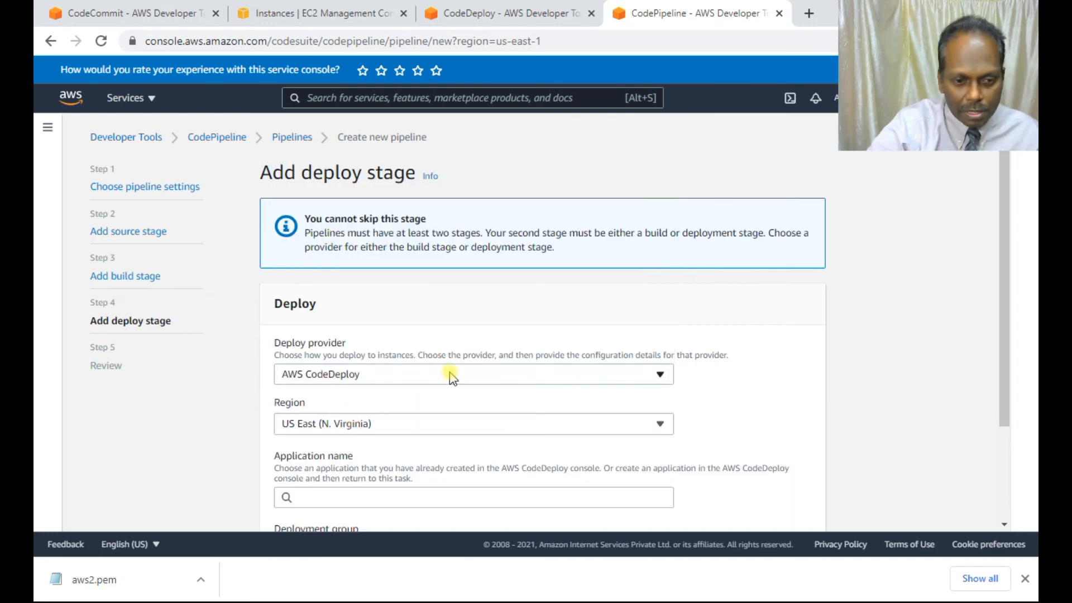
{"action": "scroll", "coordinate": [452, 376], "scroll_direction": "down", "scroll_amount": 2}
{"action": "scroll", "coordinate": [452, 377], "scroll_direction": "down", "scroll_amount": 1}
{"action": "left_click", "coordinate": [306, 369]}
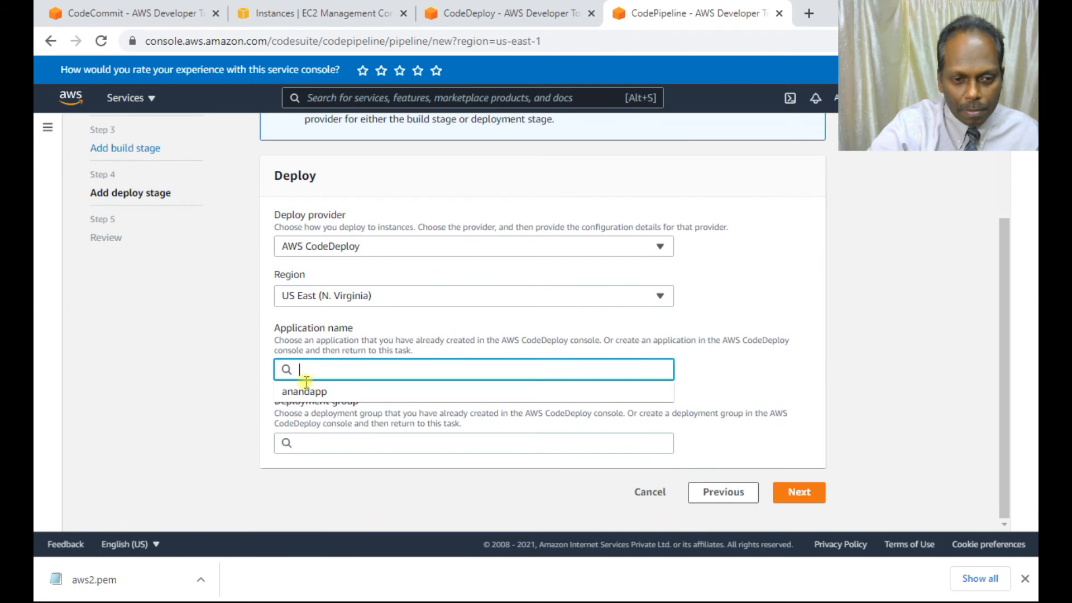
{"action": "left_click", "coordinate": [304, 392]}
{"action": "left_click", "coordinate": [341, 446]}
{"action": "left_click", "coordinate": [319, 471]}
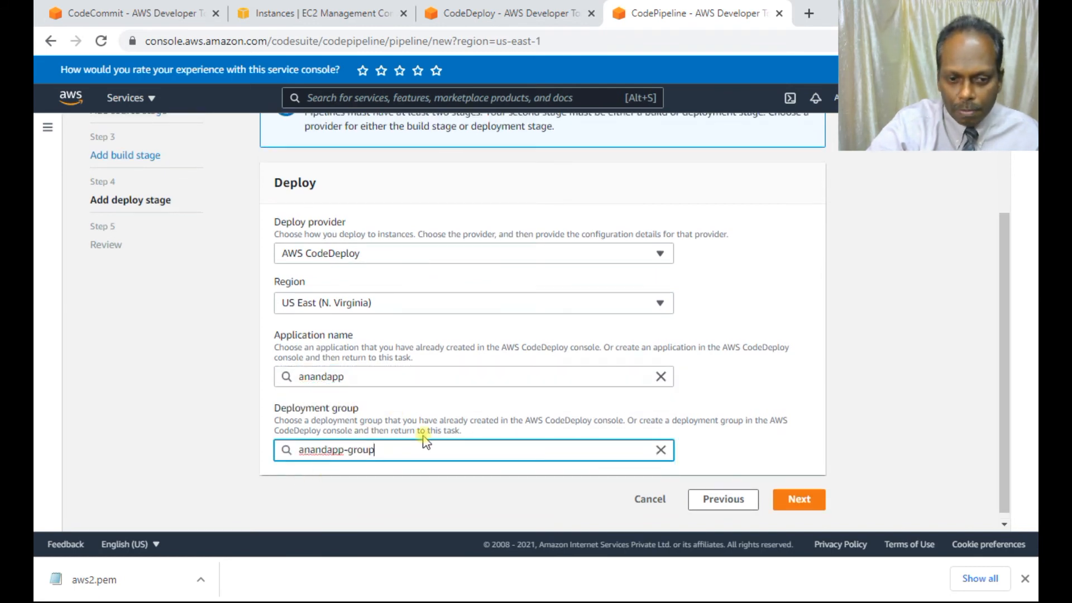
{"action": "left_click", "coordinate": [799, 498]}
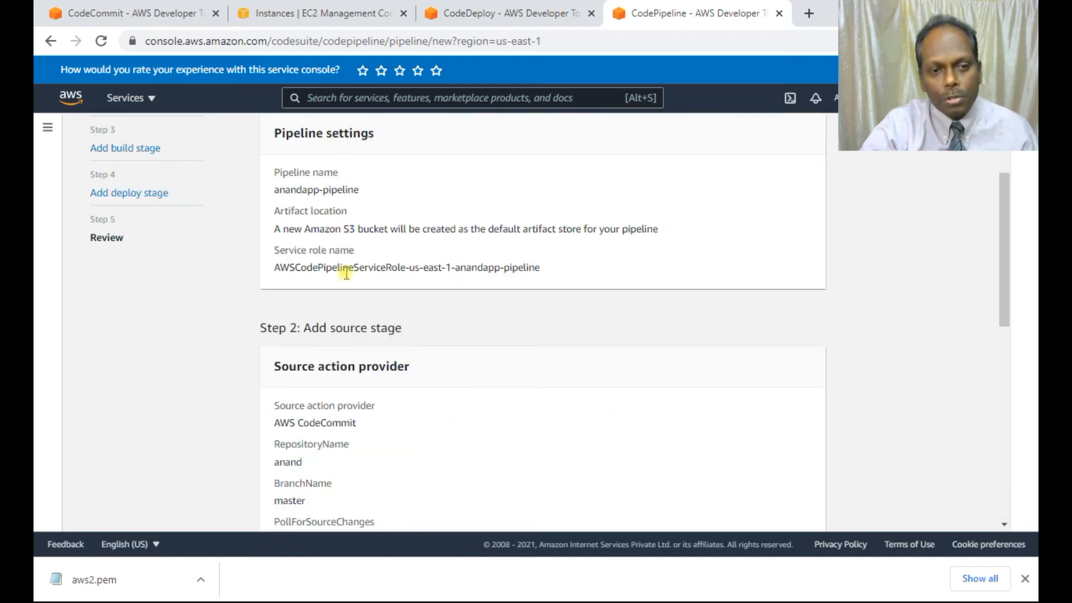
Review the settings of all stages and create the anandapp-pipeline pipeline.
{"action": "scroll", "coordinate": [347, 271], "scroll_direction": "down", "scroll_amount": 4}
{"action": "scroll", "coordinate": [348, 268], "scroll_direction": "down", "scroll_amount": 5}
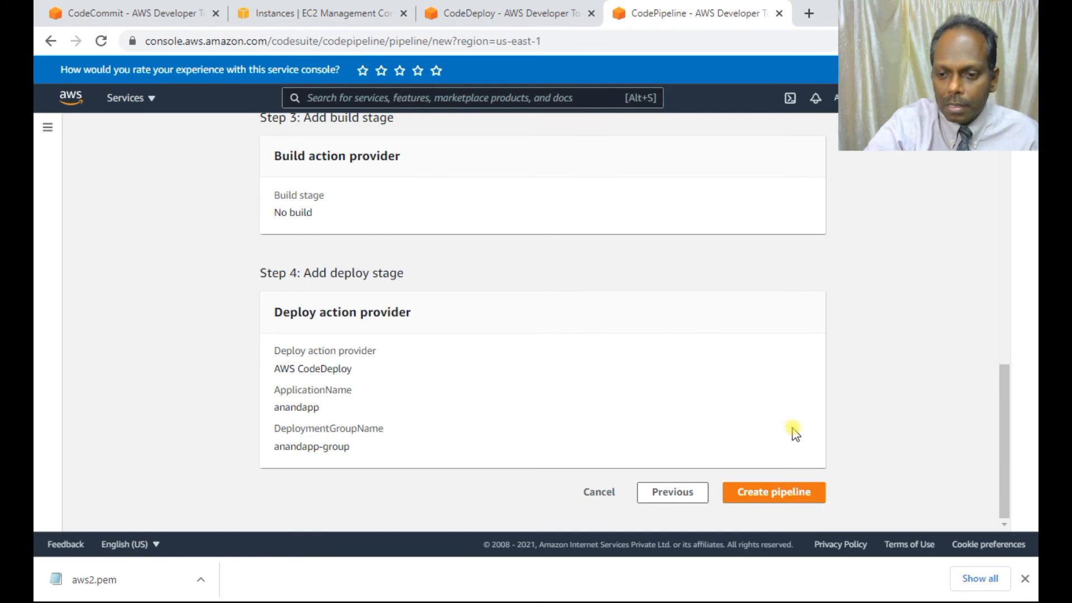
{"action": "left_click", "coordinate": [782, 494]}
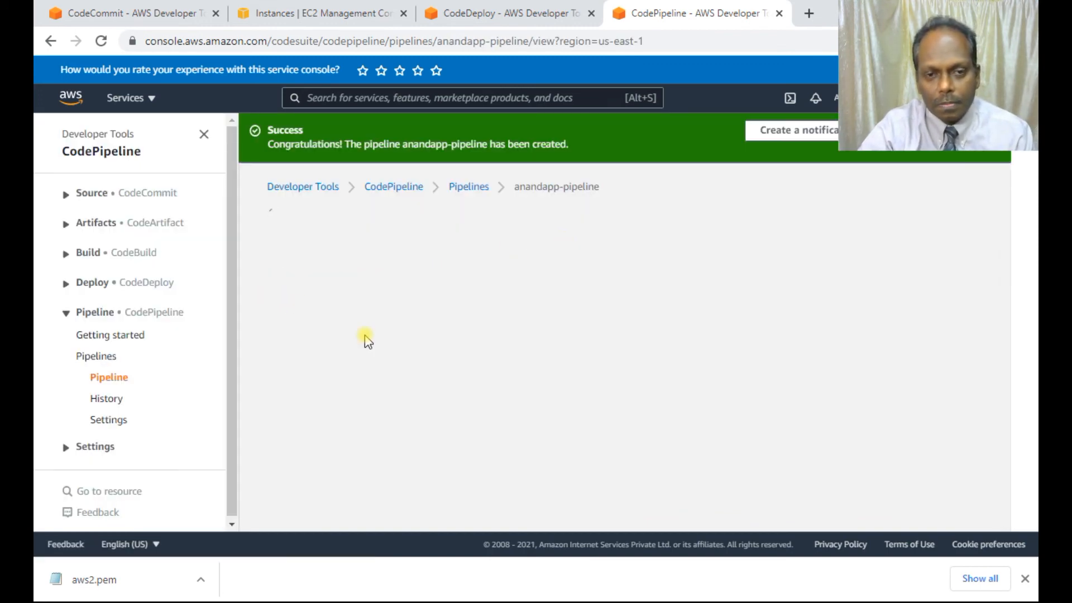
Monitor the Source and Deploy stages of anandapp-pipeline throughout its first execution.
{"action": "scroll", "coordinate": [447, 327], "scroll_direction": "down", "scroll_amount": 1}
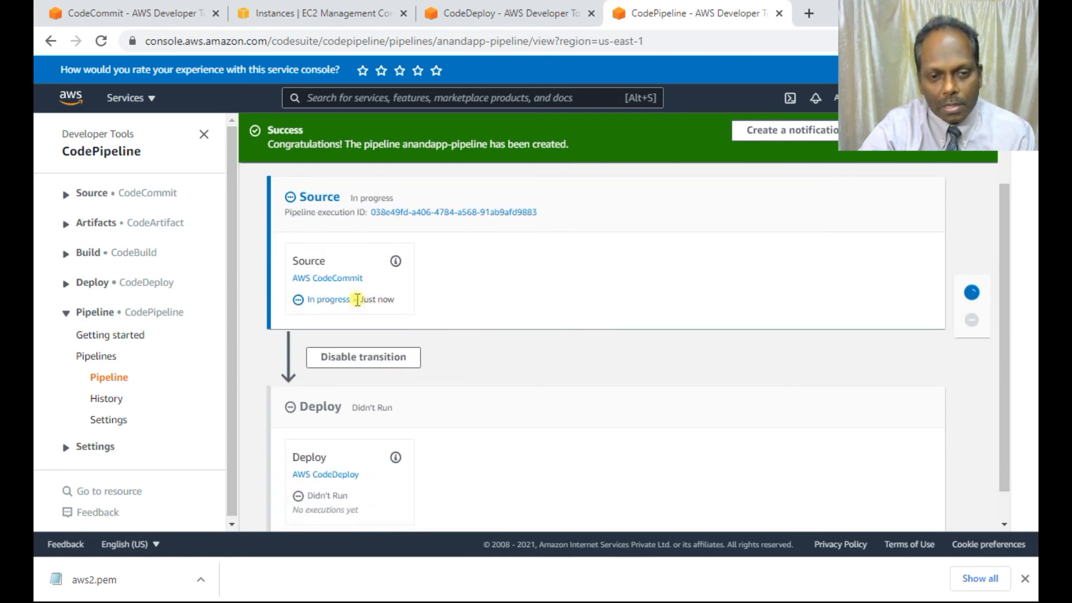
{"action": "scroll", "coordinate": [434, 301], "scroll_direction": "down", "scroll_amount": 1}
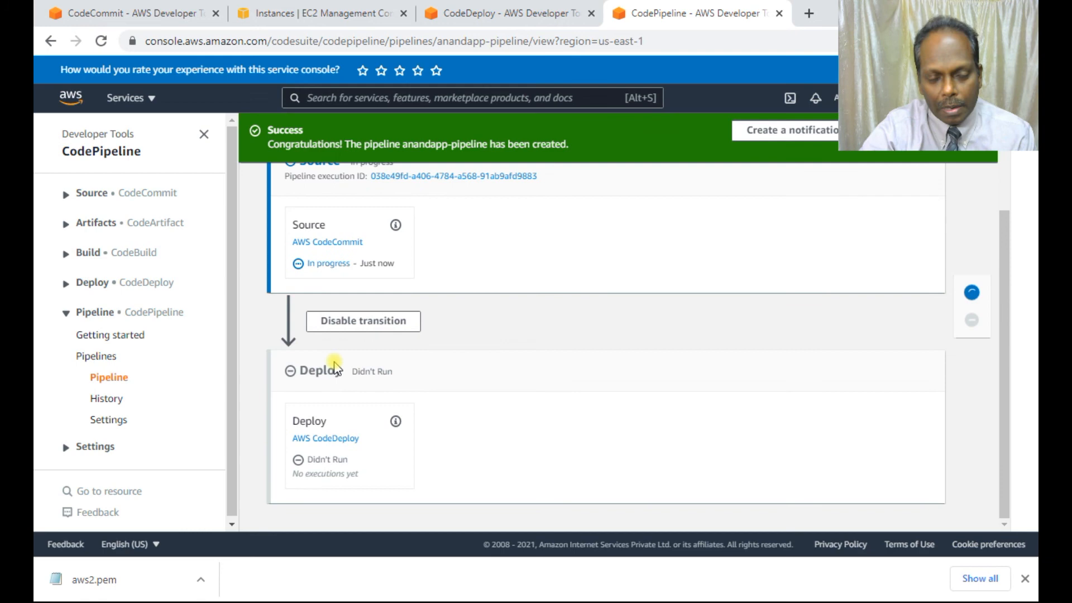
{"action": "scroll", "coordinate": [441, 290], "scroll_direction": "up", "scroll_amount": 1}
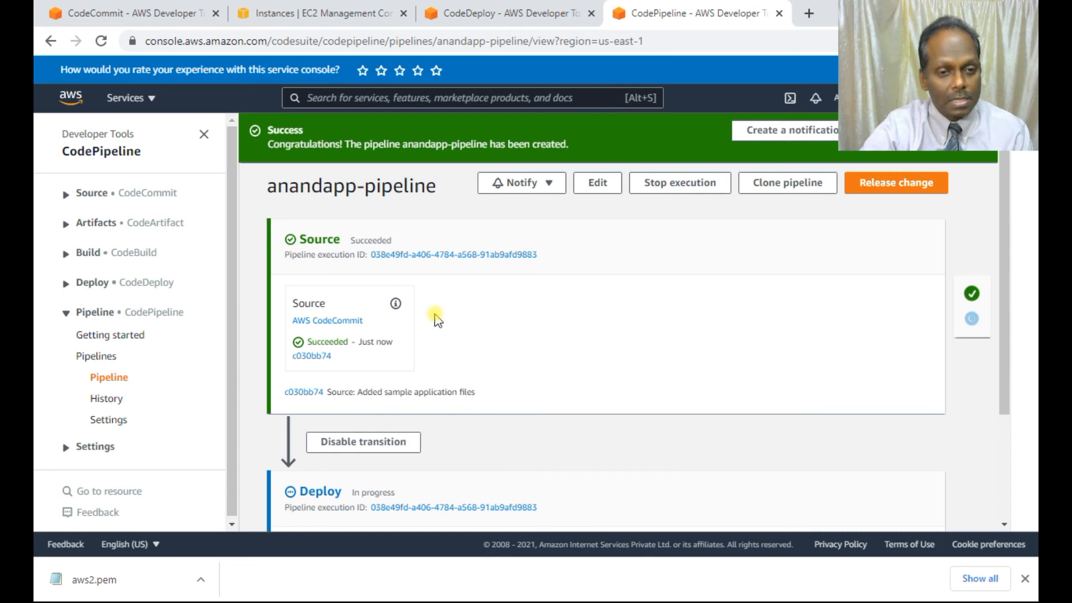
{"action": "scroll", "coordinate": [438, 321], "scroll_direction": "down", "scroll_amount": 3}
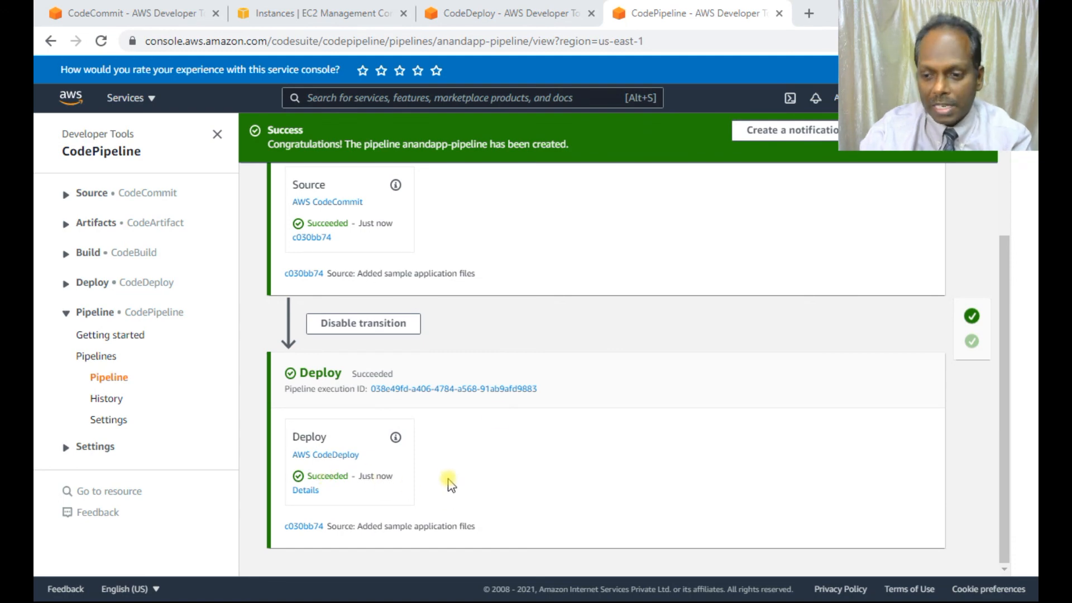
{"action": "scroll", "coordinate": [501, 420], "scroll_direction": "up", "scroll_amount": 3}
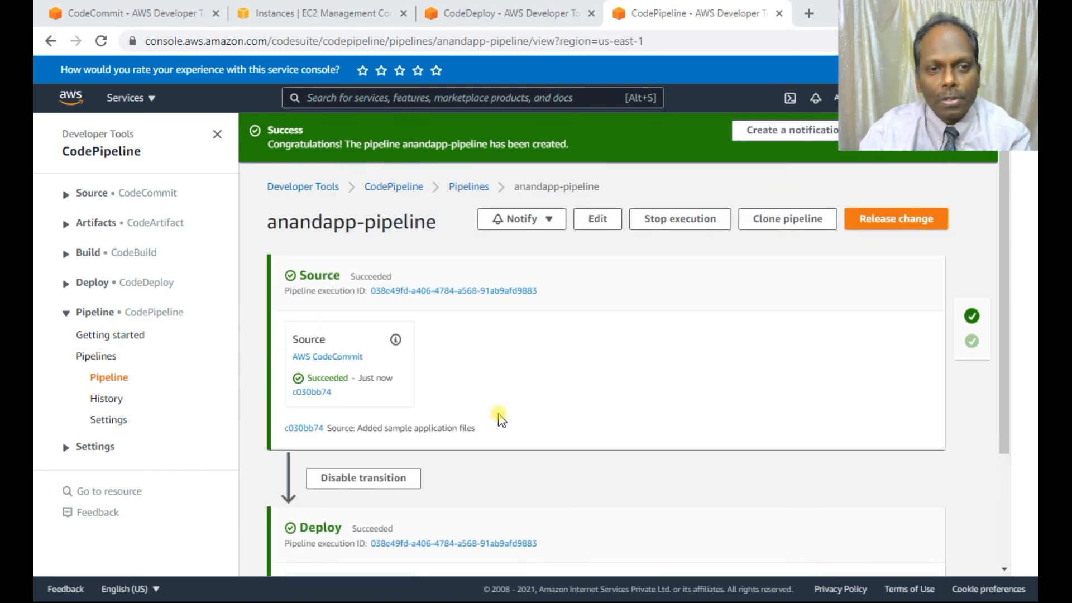
{"action": "scroll", "coordinate": [519, 406], "scroll_direction": "down", "scroll_amount": 3}
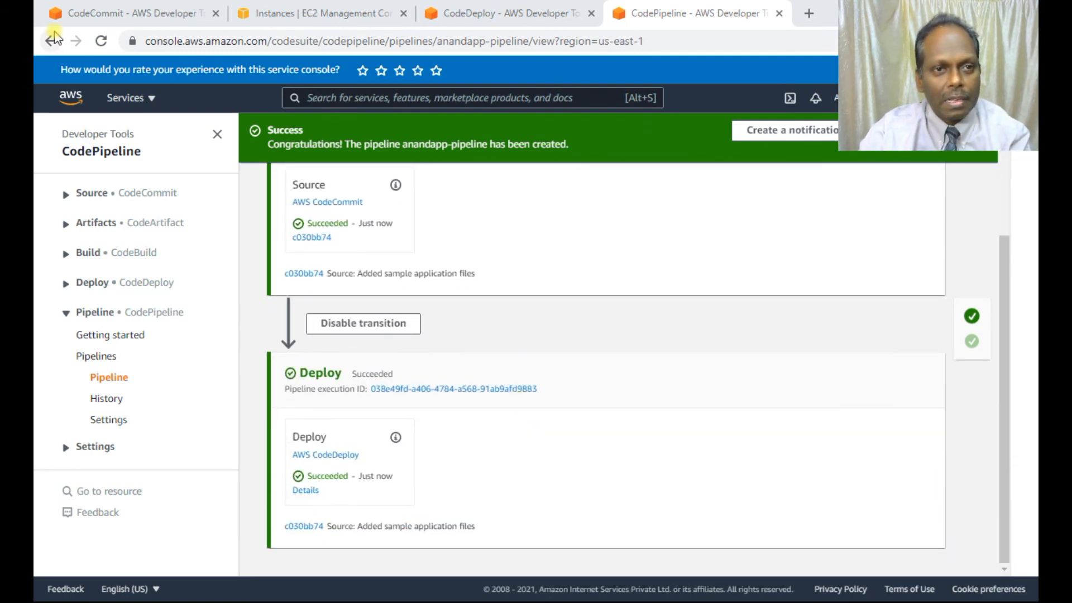
Copy the selected EC2 instance's public IPv4 address from its details and open it in a new browser tab to check the deployed application.
{"action": "left_click", "coordinate": [300, 14]}
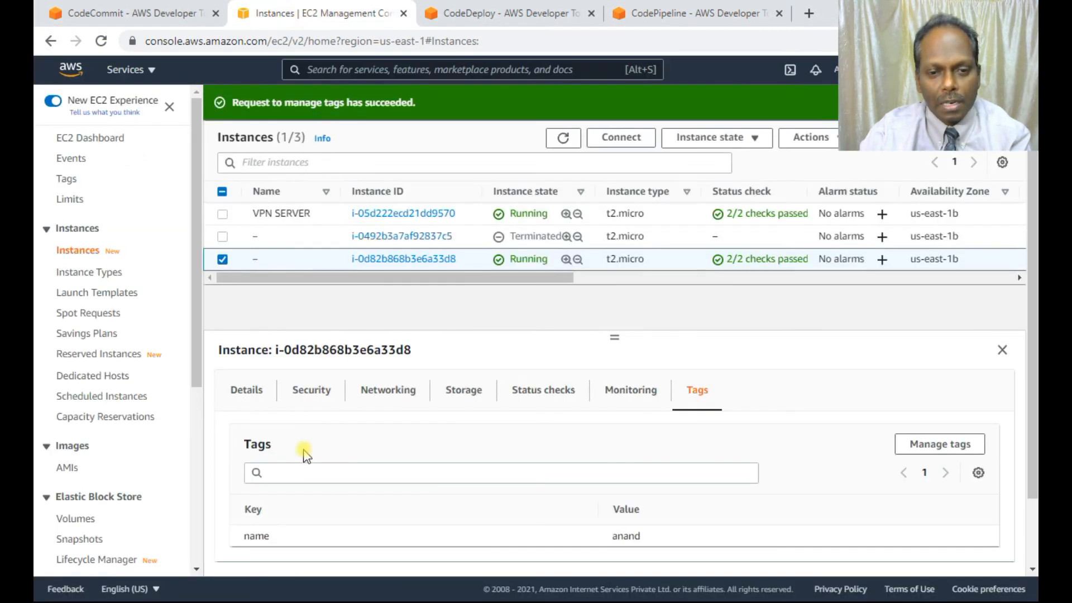
{"action": "left_click", "coordinate": [235, 394]}
{"action": "left_click", "coordinate": [495, 478]}
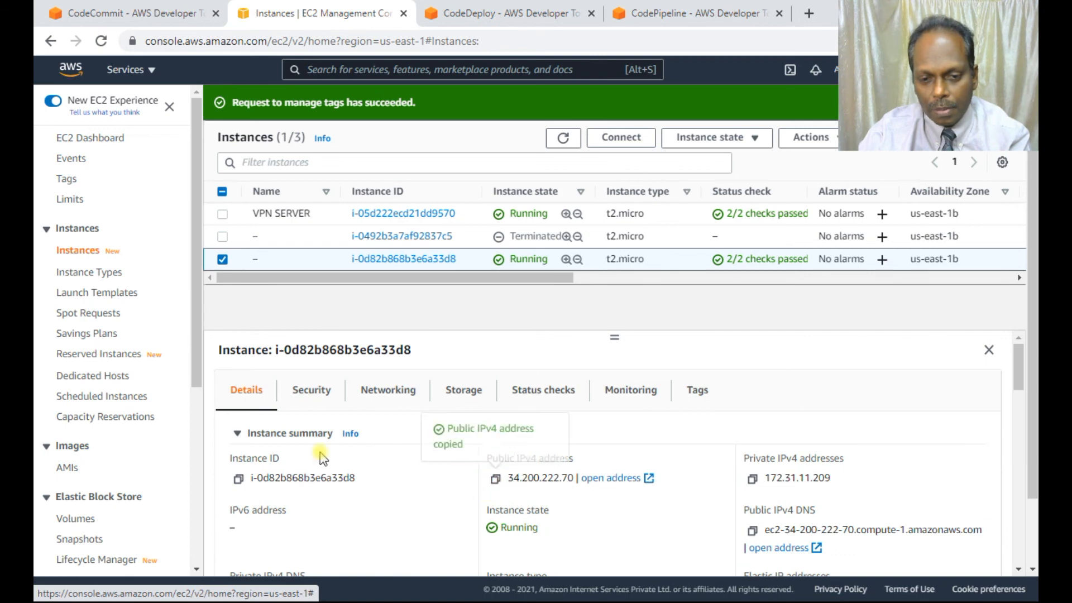
{"action": "left_click", "coordinate": [806, 12]}
{"action": "key", "text": "ctrl+v"}
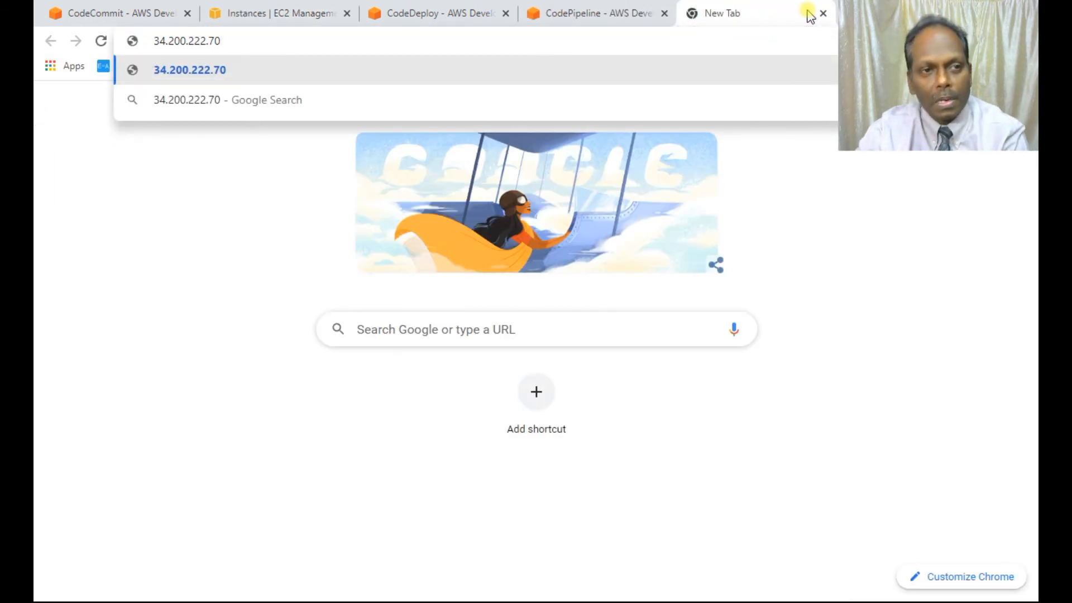
{"action": "key", "text": "Return"}
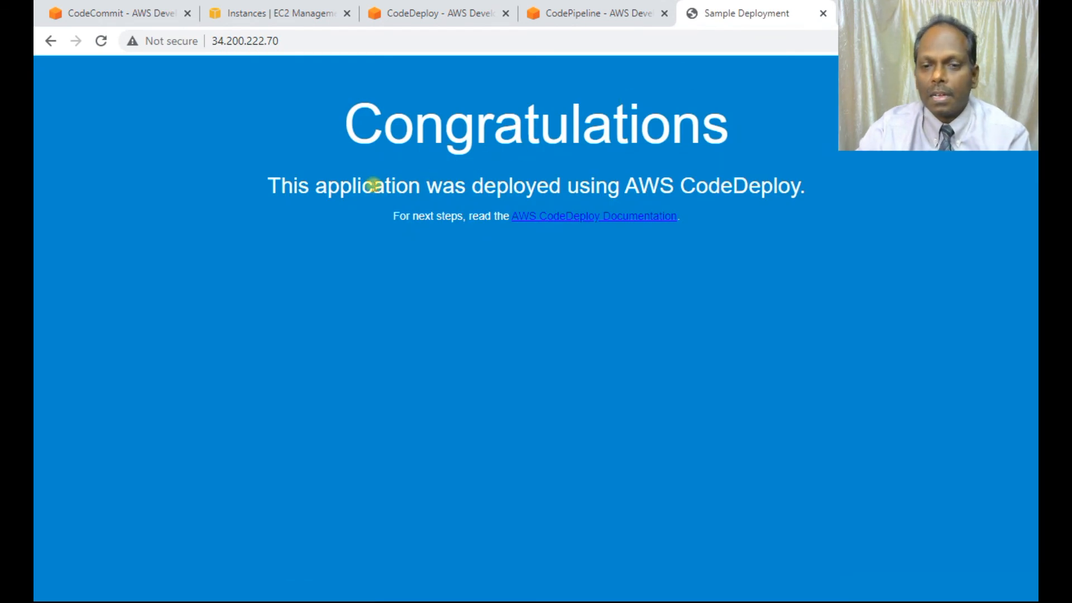